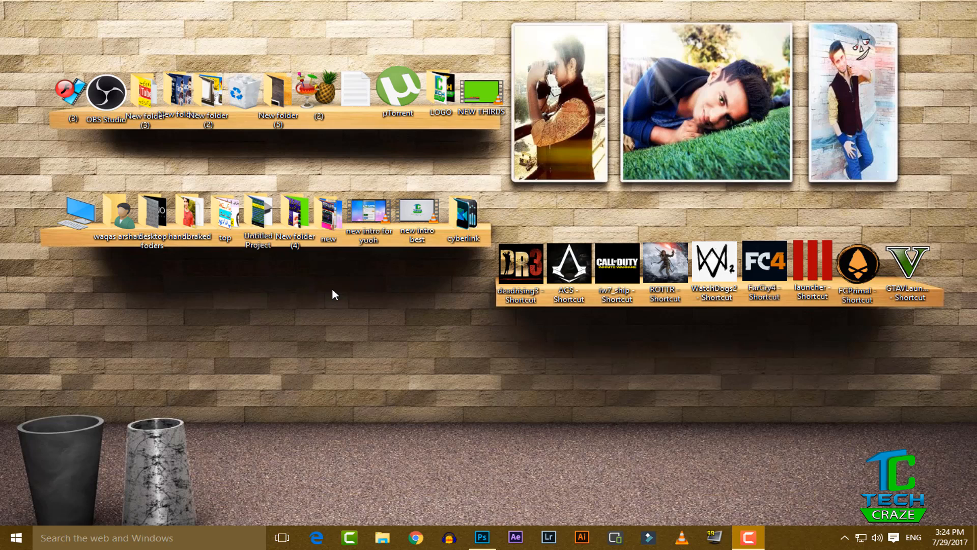
# Step: Open the Tech Craze channel's Video Manager on YouTube in Chrome, view its uploaded videos and minimise the browser
pyautogui.click(416, 537)
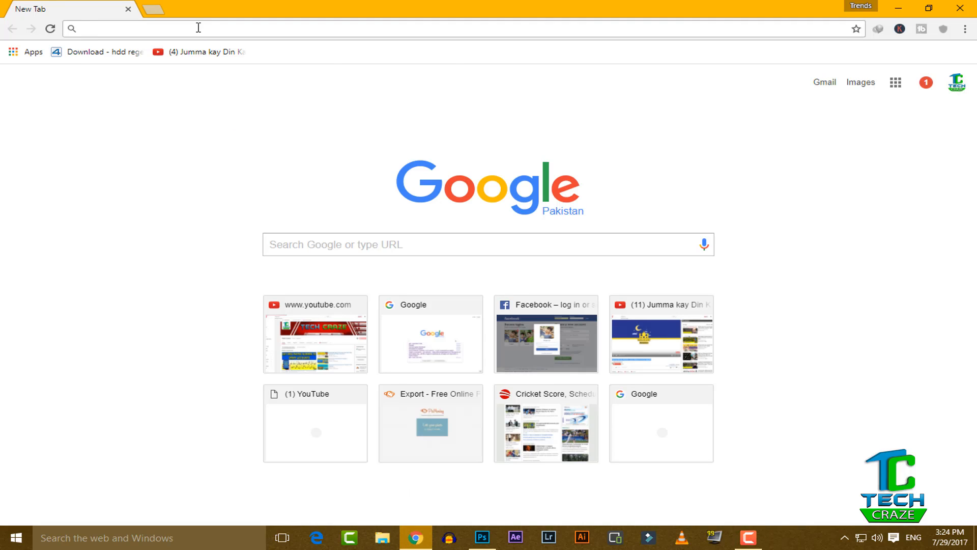
pyautogui.write('y')
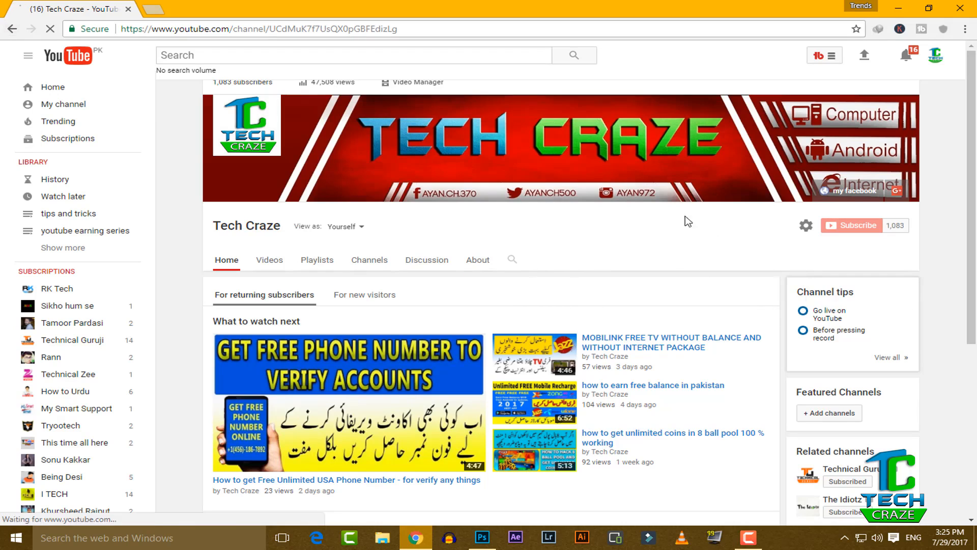
pyautogui.click(397, 85)
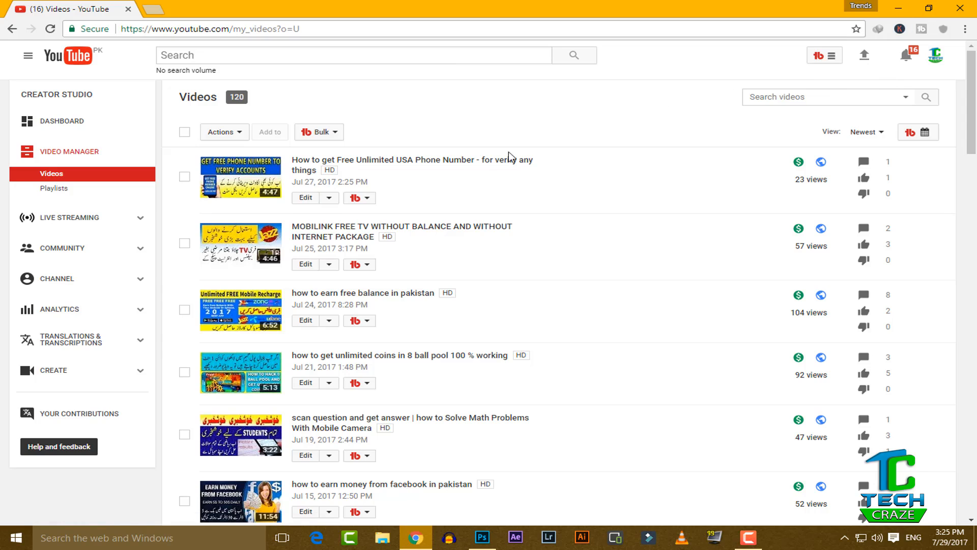
pyautogui.click(900, 8)
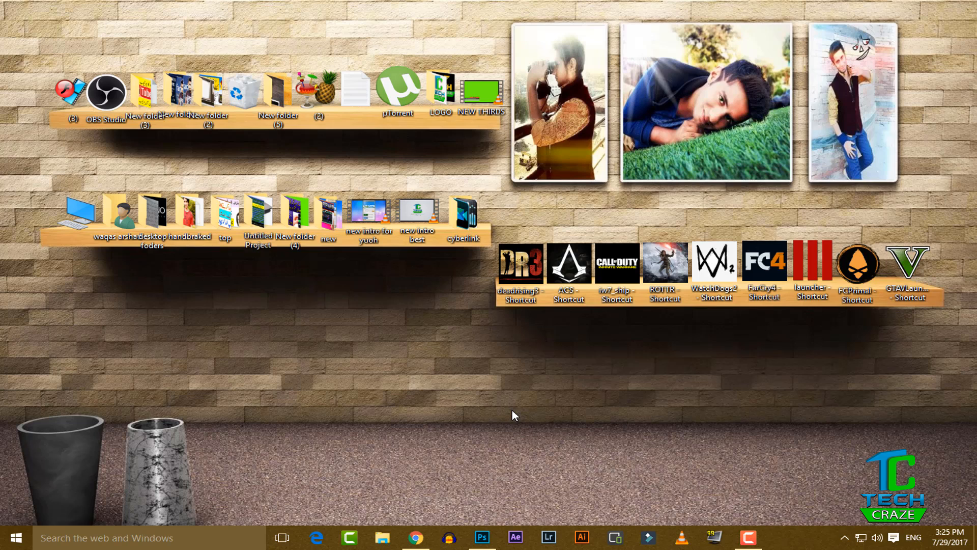
# Step: Switch to Photoshop and open BILD3552.JPG and sad.jpg from the desktop's New folder in separate windows
pyautogui.click(482, 536)
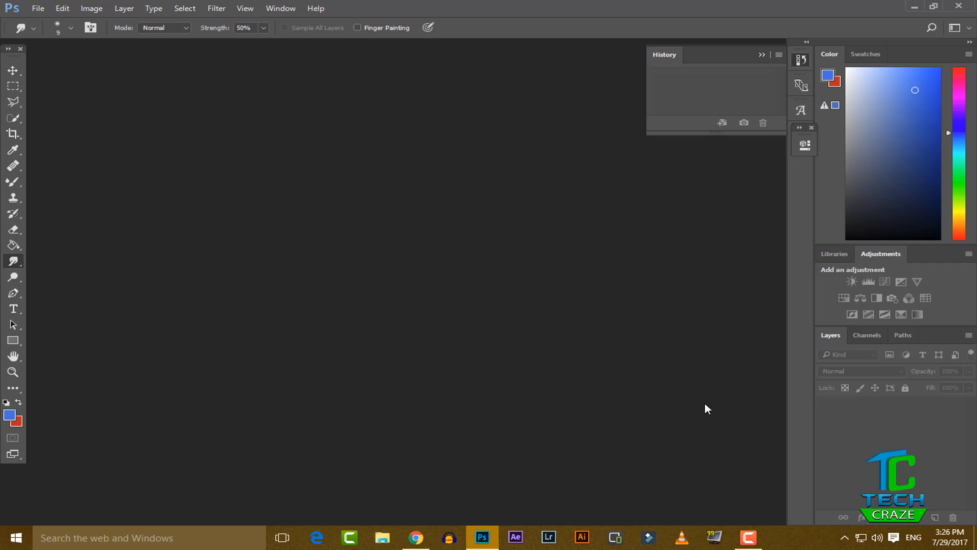
pyautogui.doubleClick(352, 222)
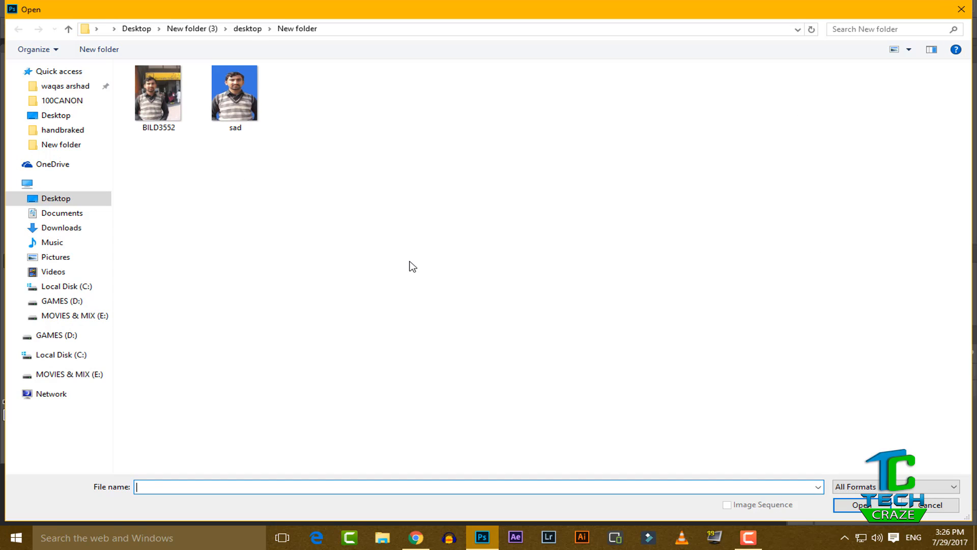
pyautogui.doubleClick(158, 94)
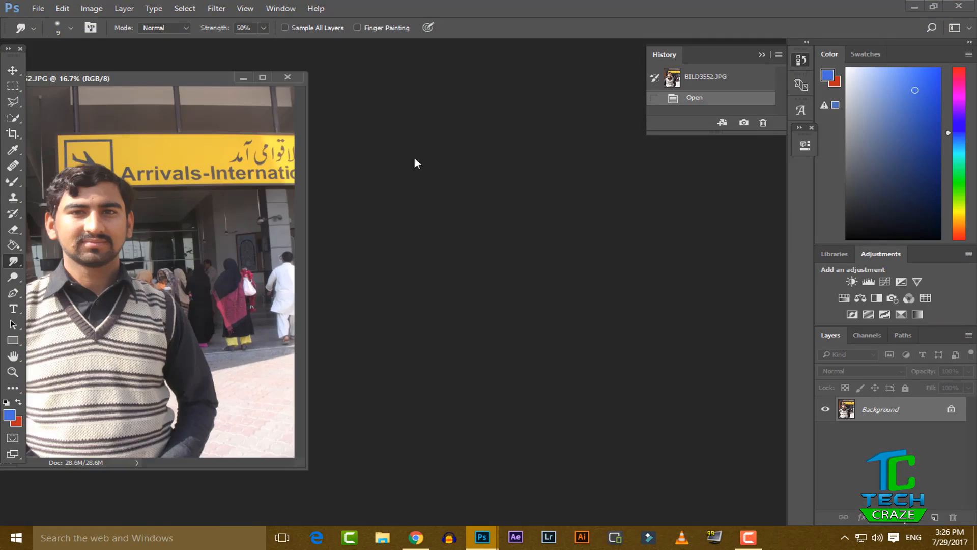
pyautogui.hotkey('ctrl', 'o')
pyautogui.click(209, 91)
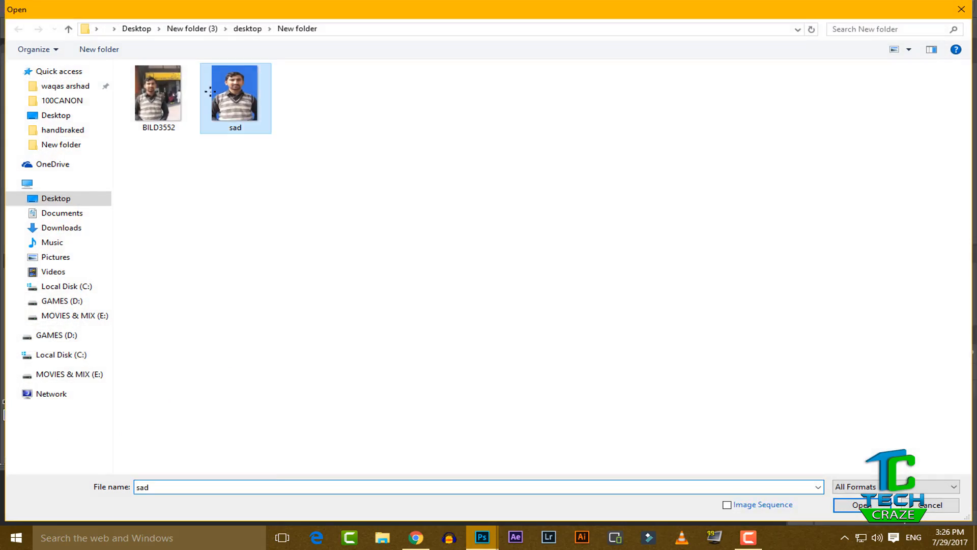
pyautogui.moveTo(218, 88); pyautogui.dragTo(410, 88)
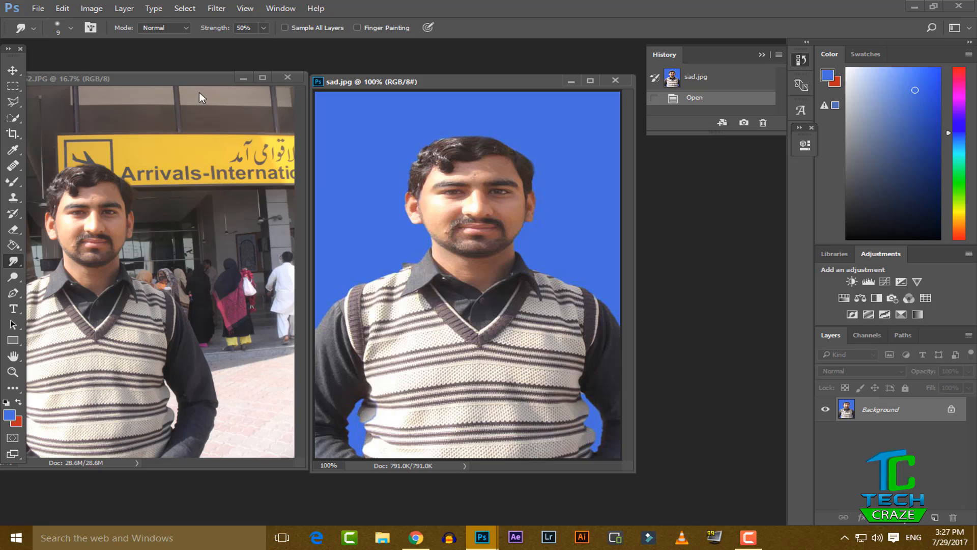
# Step: Arrange the two photo windows and compare the original portrait with its blue-background version, both fitted in view
pyautogui.moveTo(190, 83); pyautogui.dragTo(285, 75)
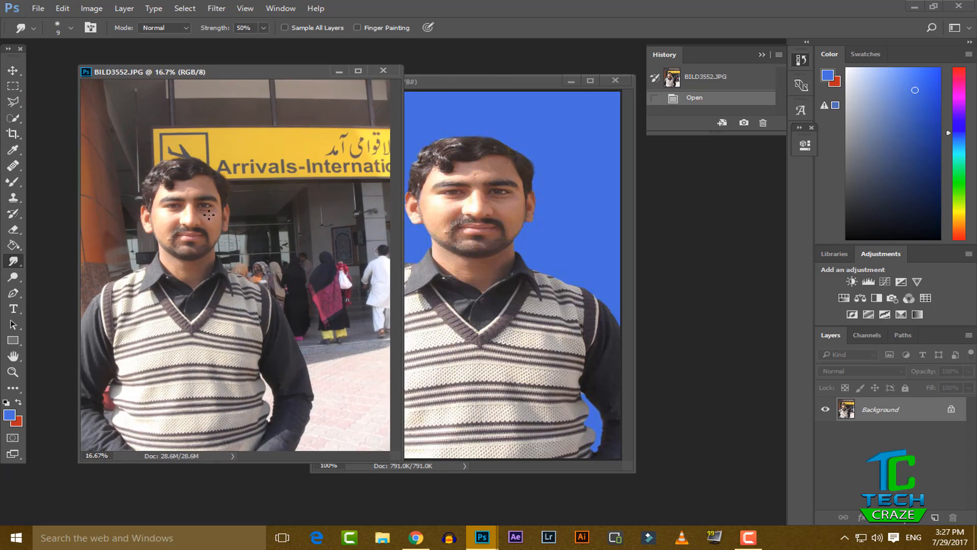
pyautogui.scroll(-1, 212, 235)
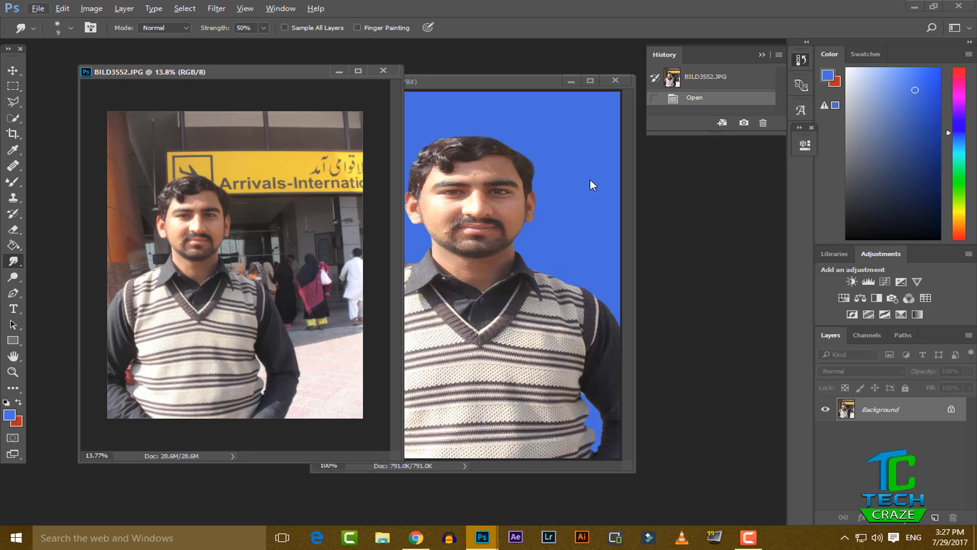
pyautogui.click(457, 82)
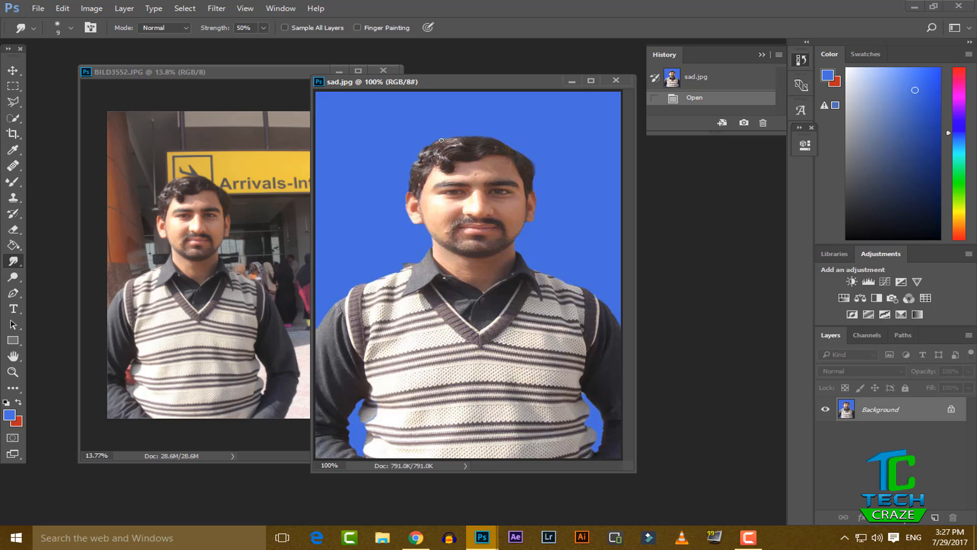
pyautogui.scroll(-2, 441, 140)
pyautogui.scroll(1, 392, 187)
pyautogui.scroll(-1, 365, 145)
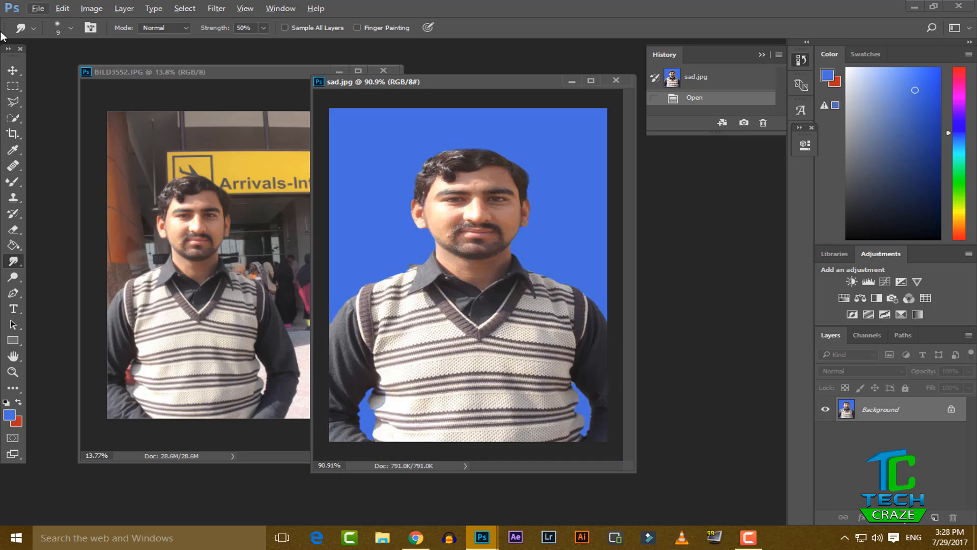
# Step: Select the blue background around the man's head and shoulders in sad.jpg with the Magic Wand Tool
pyautogui.click(17, 119)
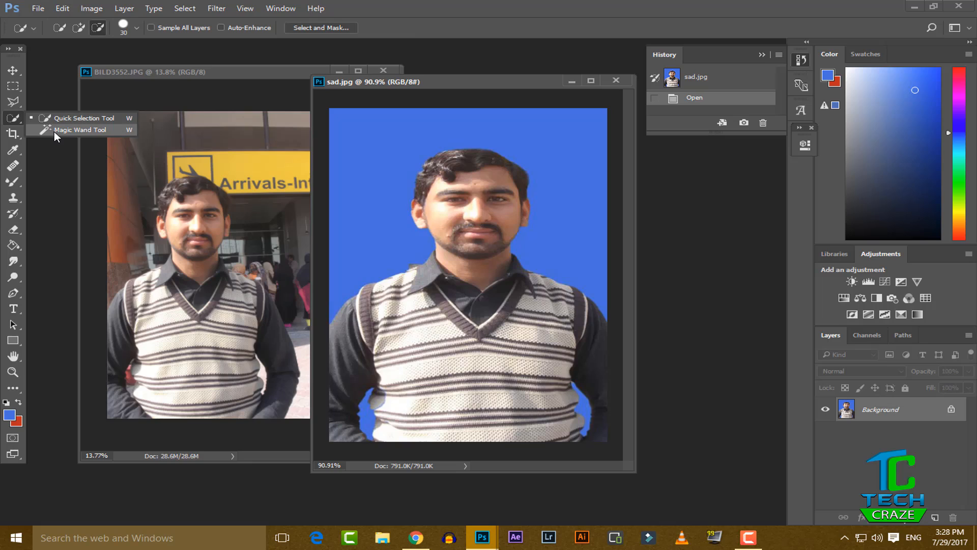
pyautogui.click(56, 130)
pyautogui.click(22, 118)
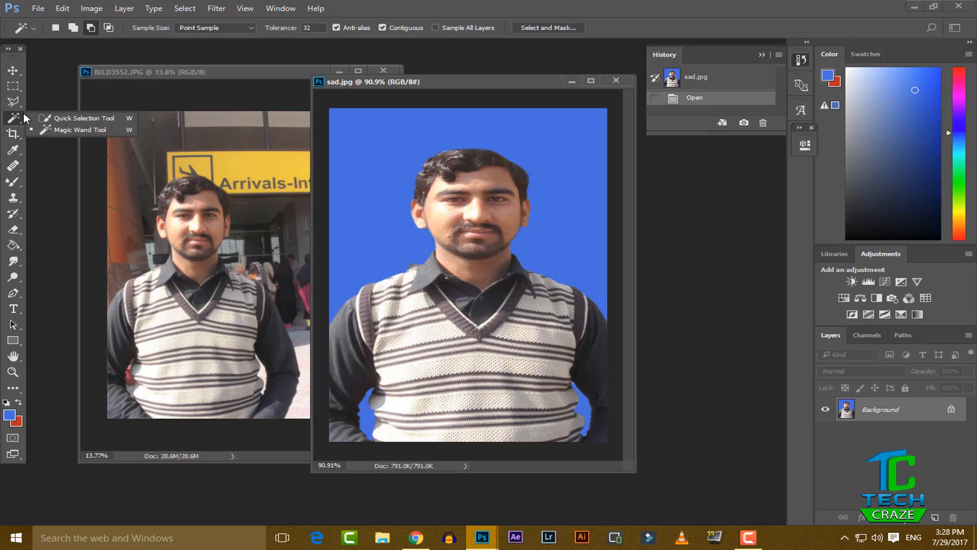
pyautogui.click(50, 134)
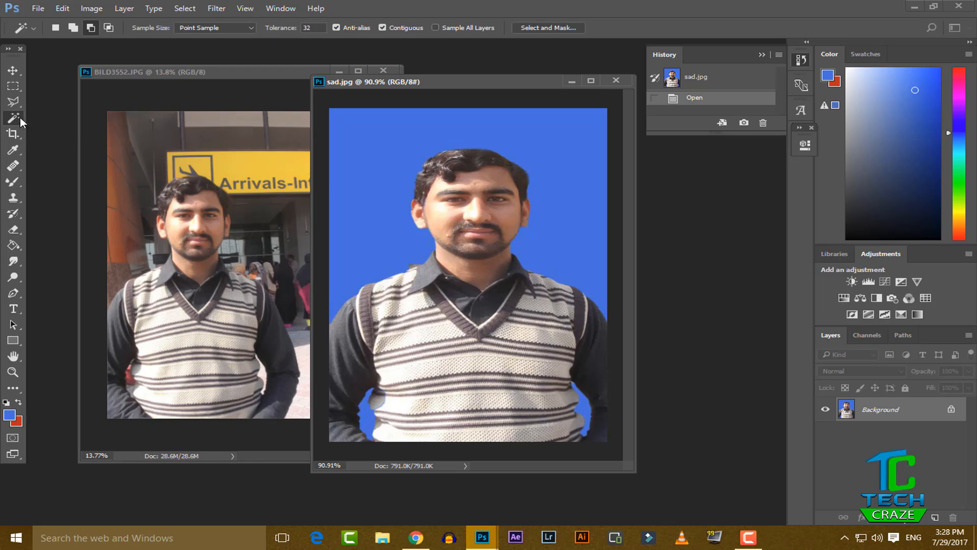
pyautogui.click(374, 164)
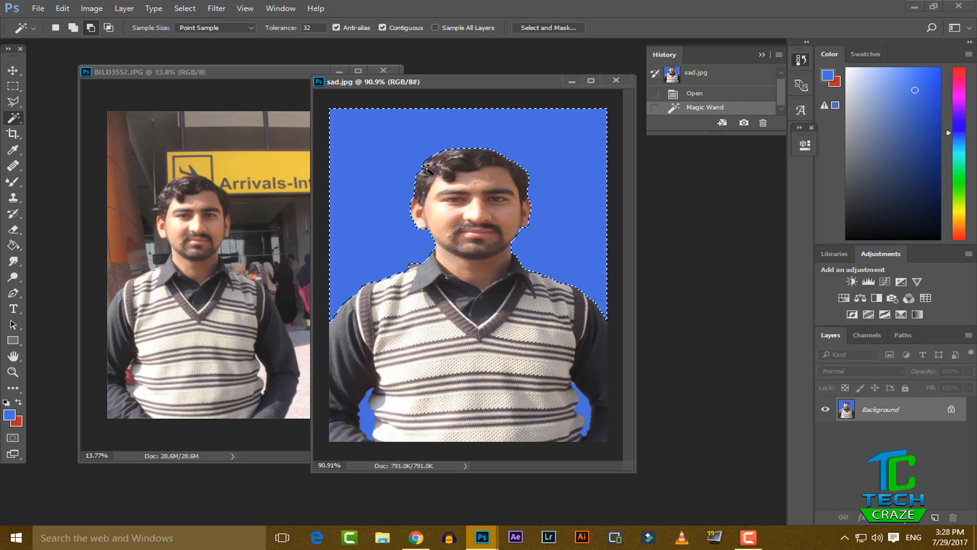
# Step: Convert the locked Background of sad.jpg into Layer 0 and delete the selected blue area
pyautogui.hotkey('shift', 'F5')
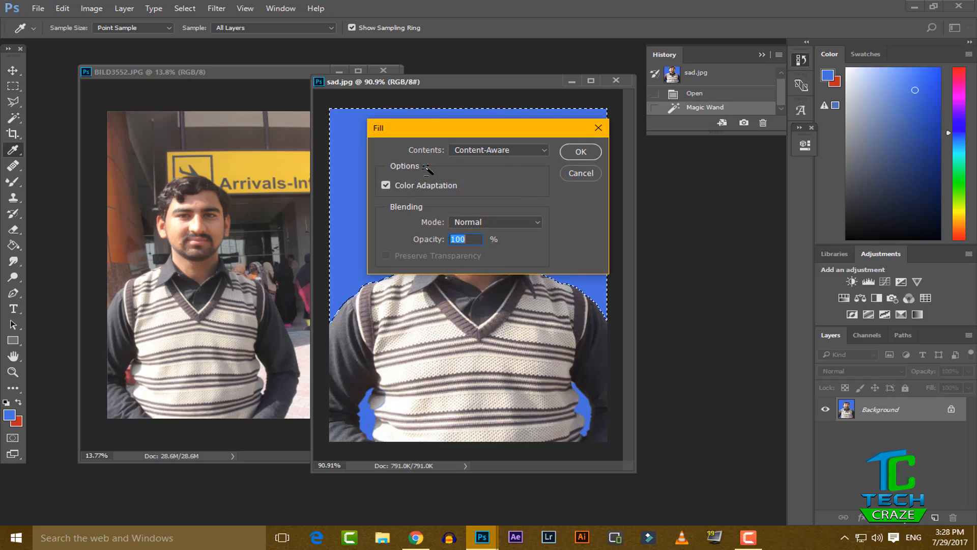
pyautogui.press('Escape')
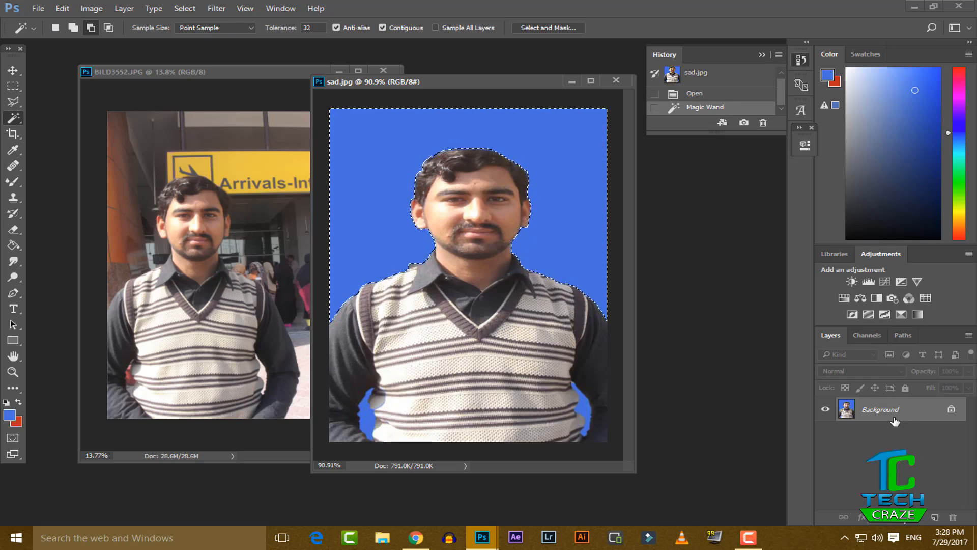
pyautogui.doubleClick(882, 411)
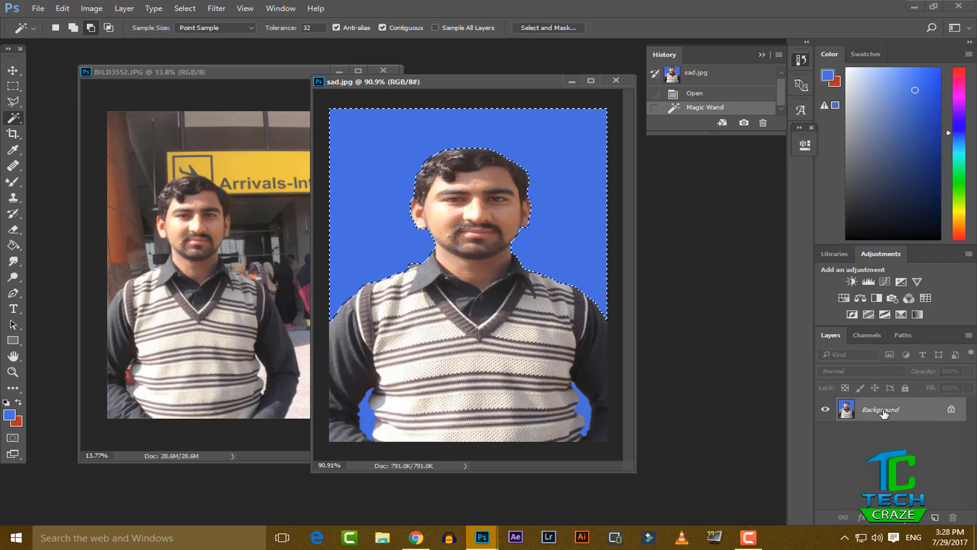
pyautogui.click(605, 171)
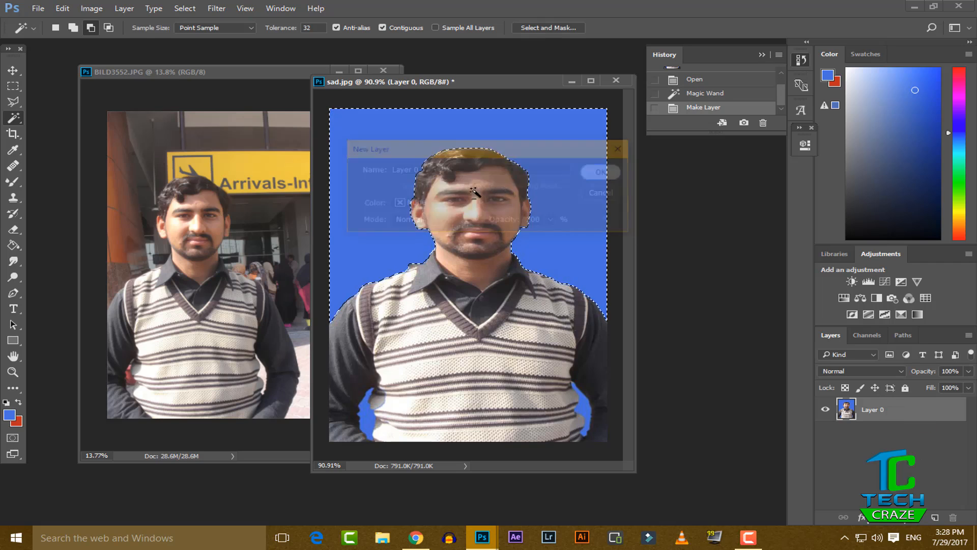
pyautogui.press('Delete')
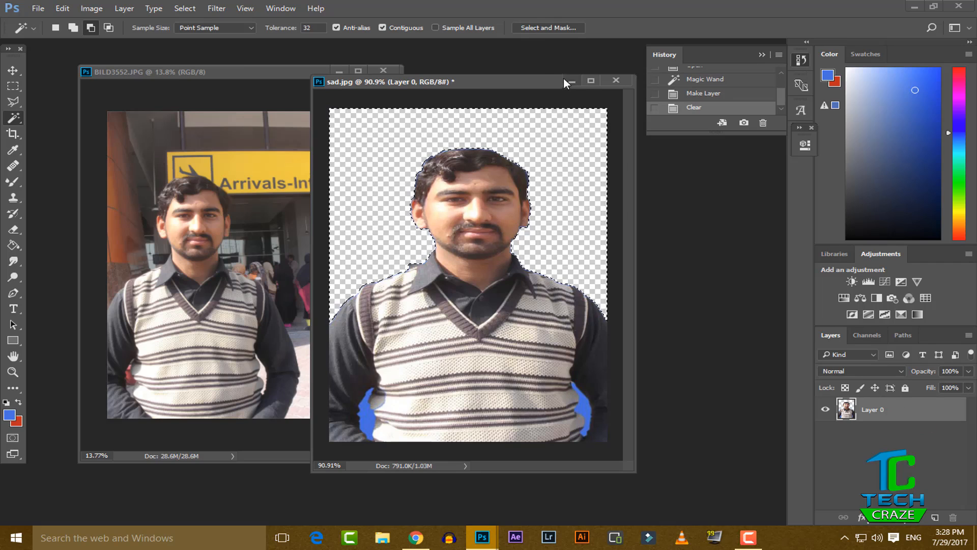
# Step: Close sad.jpg without saving its changes and move the BILD3552.JPG window towards the middle of the workspace
pyautogui.moveTo(473, 85); pyautogui.dragTo(418, 148)
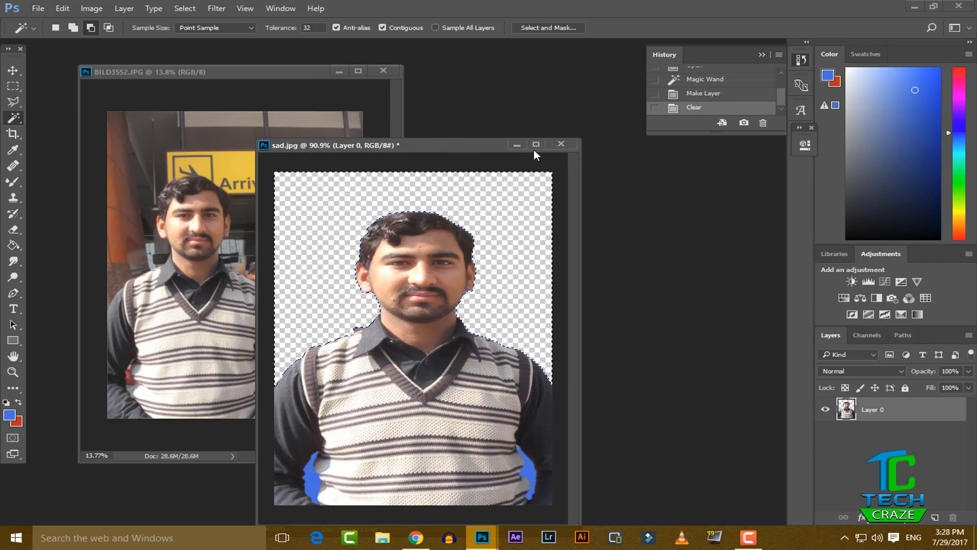
pyautogui.click(561, 145)
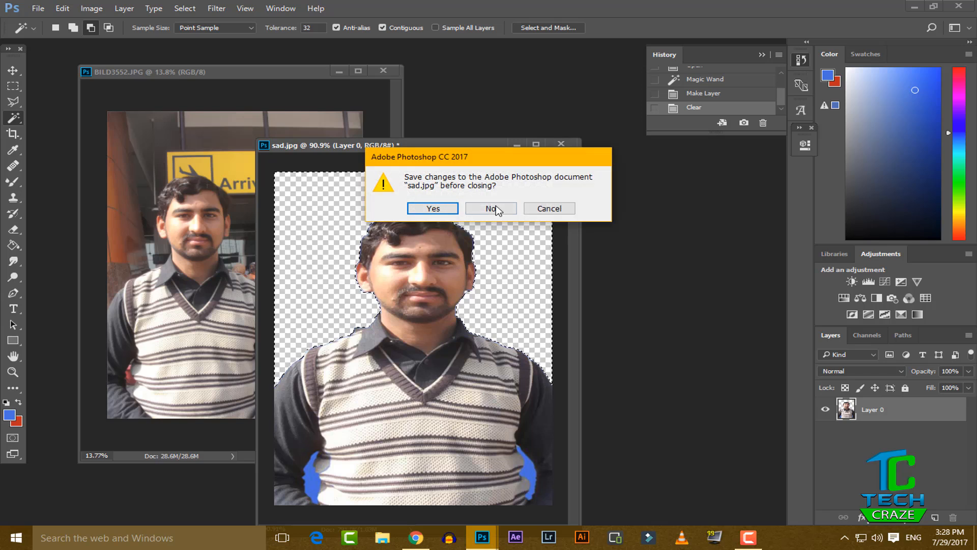
pyautogui.click(492, 209)
pyautogui.moveTo(268, 73); pyautogui.dragTo(363, 75)
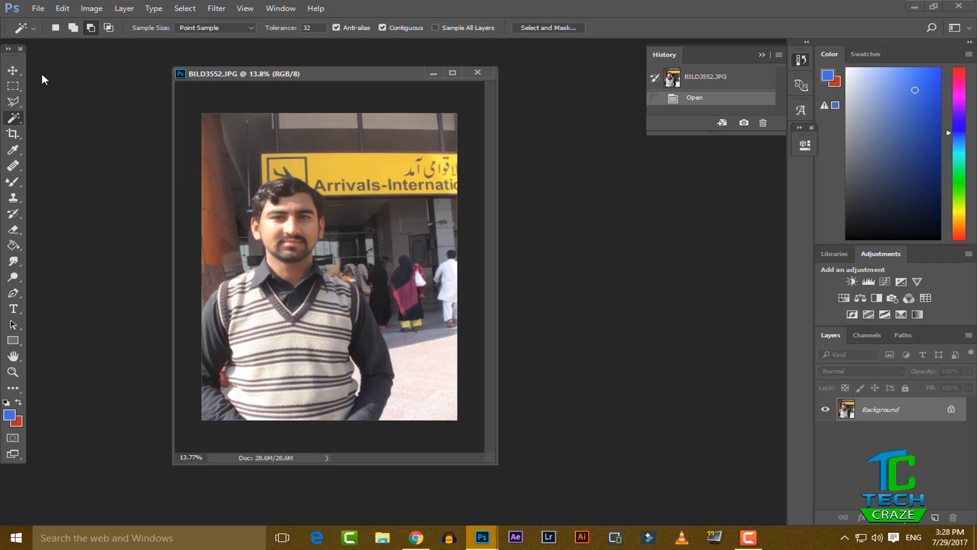
# Step: Select the airport background around the man in BILD3552.JPG with the Quick Selection Tool
pyautogui.rightClick(15, 120)
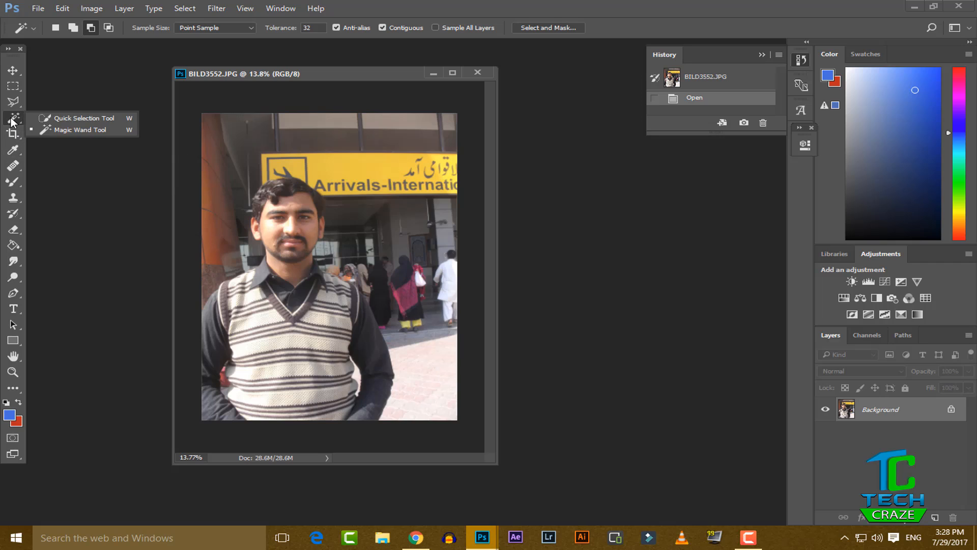
pyautogui.click(62, 120)
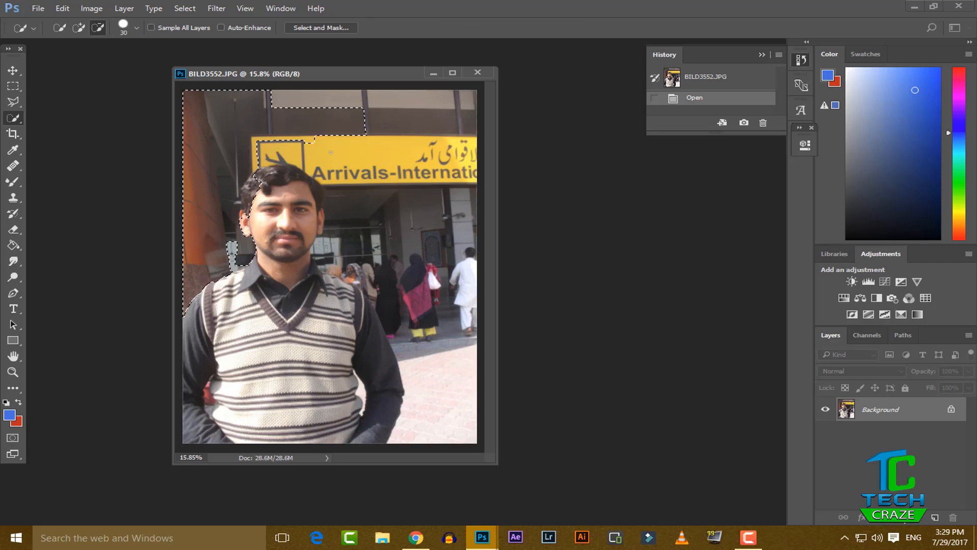
pyautogui.moveTo(321, 173)
pyautogui.mouseDown()
pyautogui.moveTo(323, 159)
pyautogui.moveTo(264, 146)
pyautogui.moveTo(340, 165)
pyautogui.mouseUp()
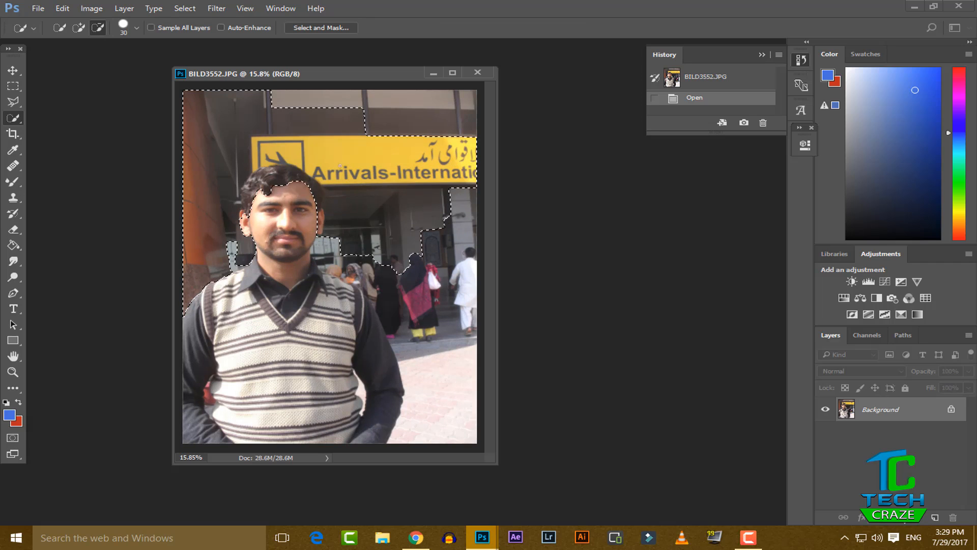
pyautogui.moveTo(358, 253)
pyautogui.mouseDown()
pyautogui.moveTo(338, 257)
pyautogui.moveTo(340, 268)
pyautogui.moveTo(397, 274)
pyautogui.moveTo(432, 407)
pyautogui.moveTo(450, 351)
pyautogui.moveTo(460, 211)
pyautogui.mouseUp()
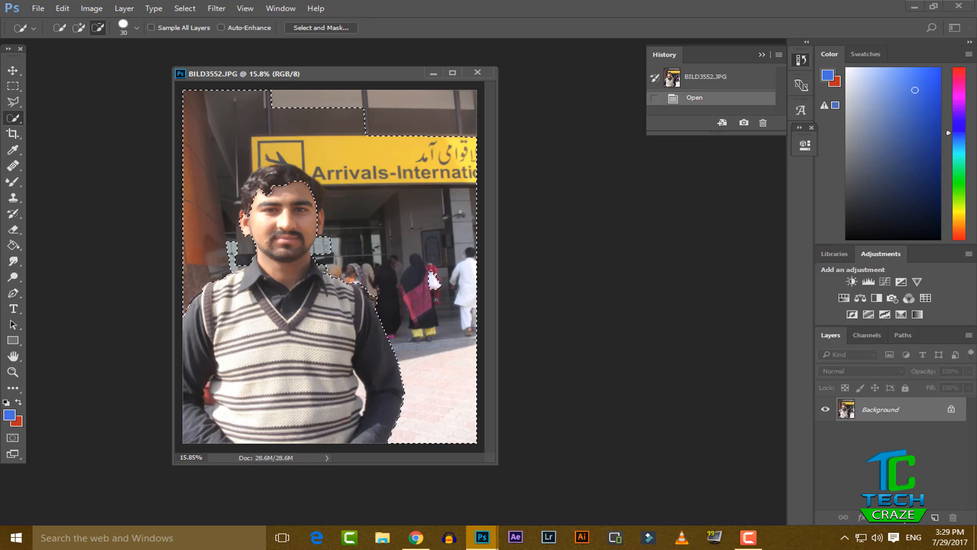
pyautogui.moveTo(425, 302); pyautogui.dragTo(429, 228)
pyautogui.moveTo(373, 106); pyautogui.dragTo(265, 98)
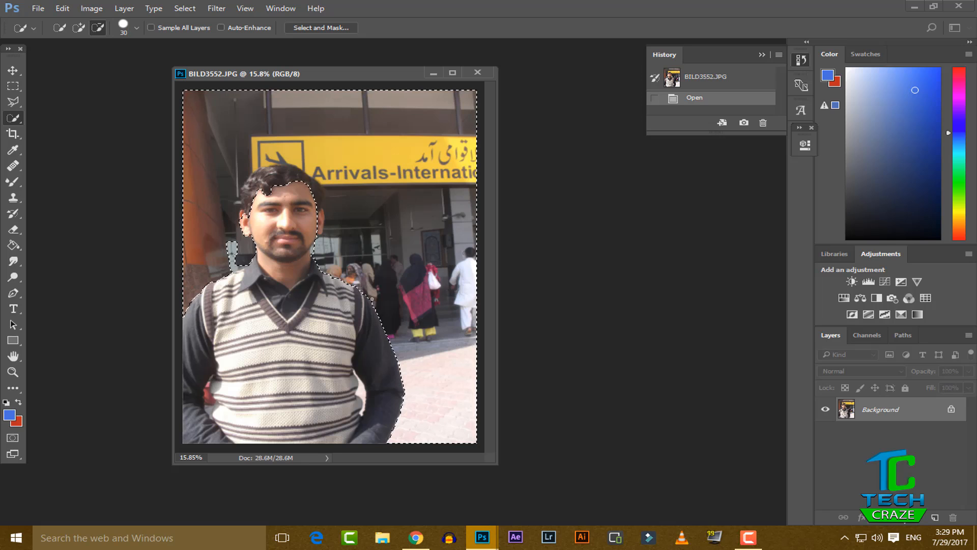
pyautogui.click(220, 257)
# Step: Add the missed pale window areas between the man's ear and shoulder to the selection and check the opposite neck edge
pyautogui.keyDown('alt'); pyautogui.scroll(6, 224, 258); pyautogui.keyUp('alt')
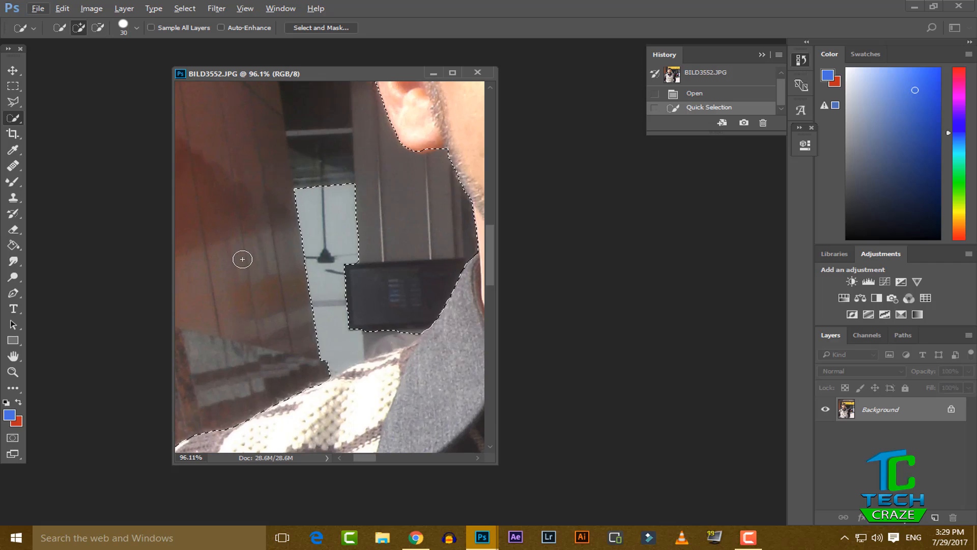
pyautogui.keyDown('alt'); pyautogui.click(300, 252); pyautogui.keyUp('alt')
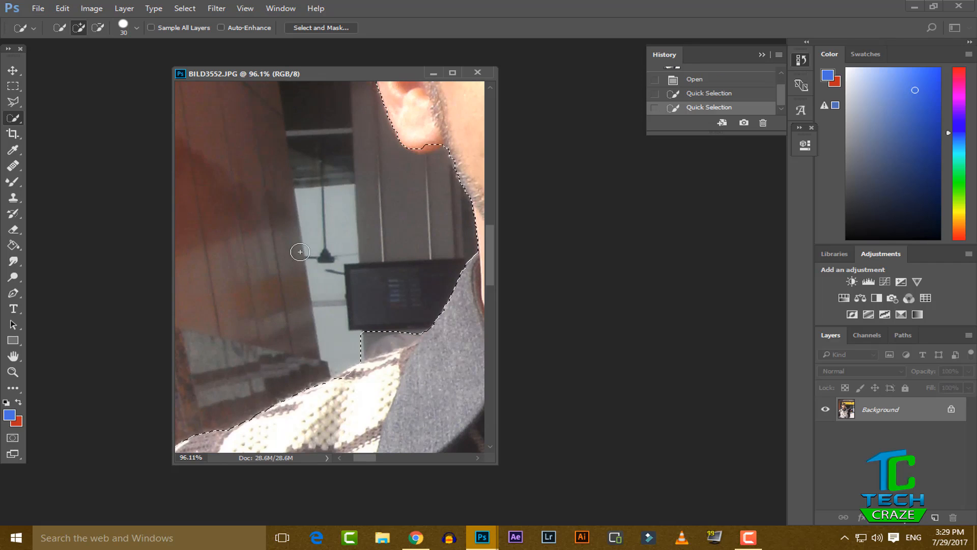
pyautogui.keyDown('alt'); pyautogui.click(377, 335); pyautogui.keyUp('alt')
pyautogui.scroll(-3, 428, 211)
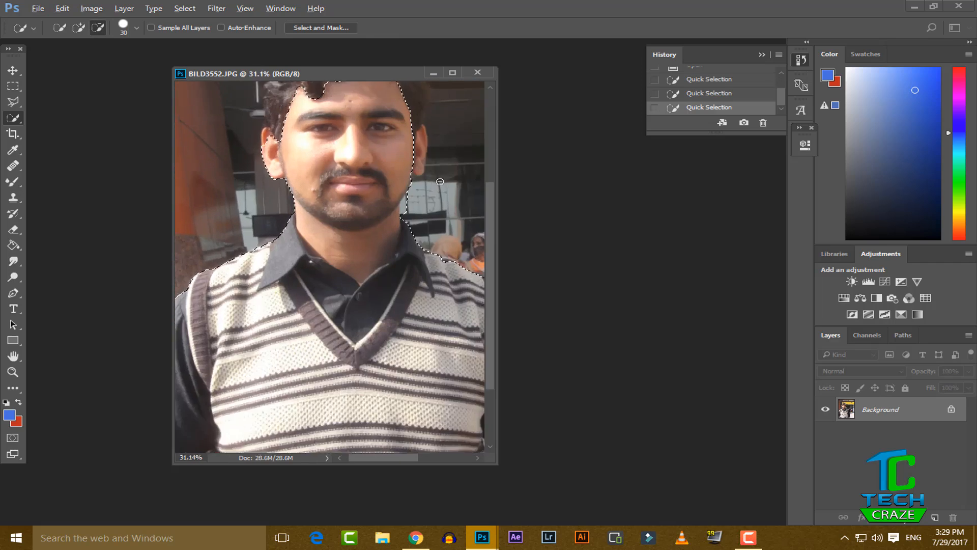
pyautogui.scroll(5, 431, 242)
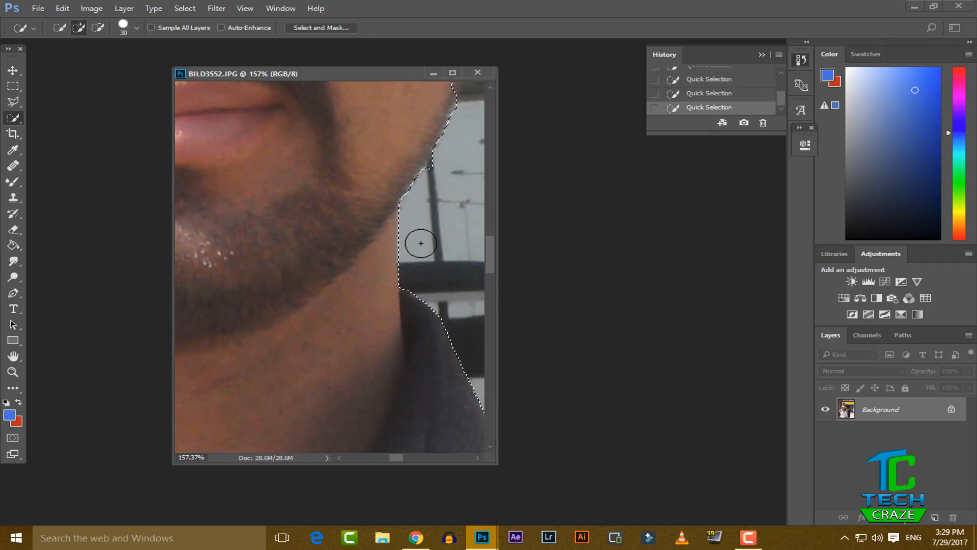
pyautogui.scroll(-10, 433, 309)
pyautogui.scroll(-3, 433, 309)
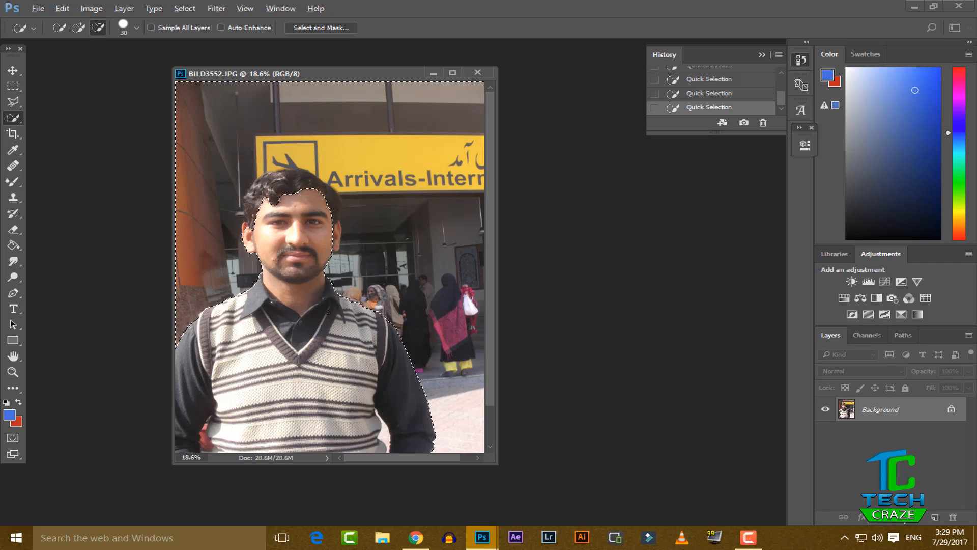
# Step: Subtract the man's hair and ears from the Quick Selection so its edge follows the outline of his head
pyautogui.scroll(3, 306, 275)
pyautogui.scroll(2, 306, 274)
pyautogui.scroll(-2, 285, 270)
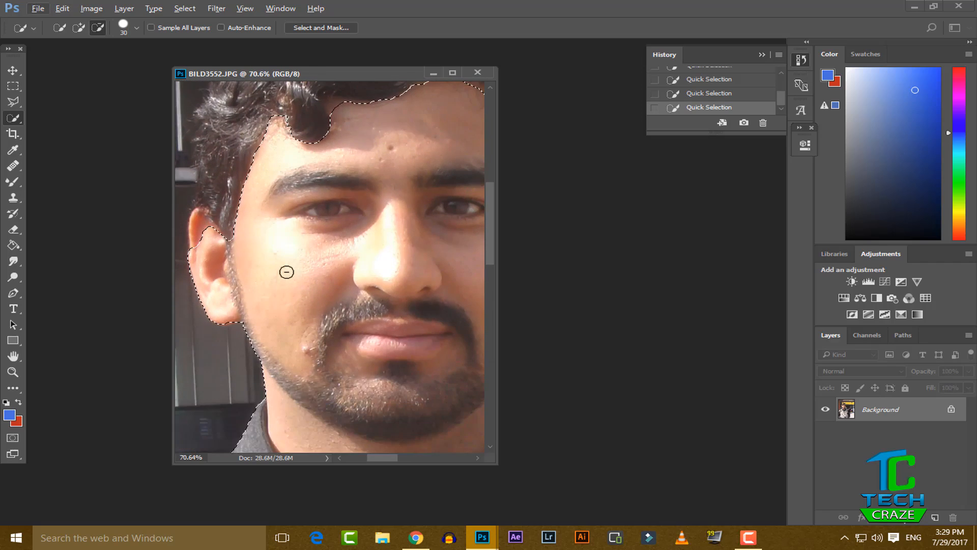
pyautogui.scroll(-3, 286, 270)
pyautogui.scroll(3, 256, 250)
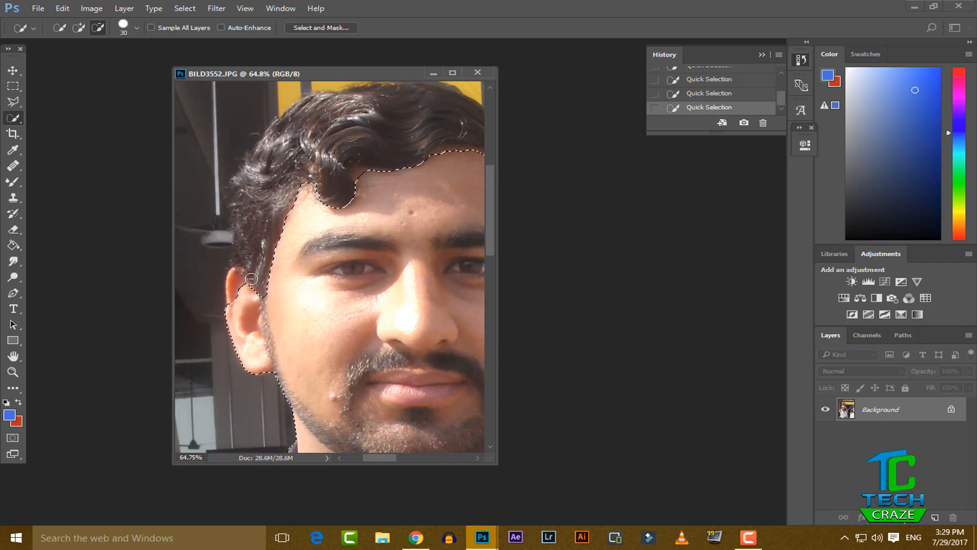
pyautogui.moveTo(250, 277)
pyautogui.mouseDown()
pyautogui.moveTo(240, 310)
pyautogui.moveTo(253, 173)
pyautogui.moveTo(304, 127)
pyautogui.moveTo(352, 105)
pyautogui.moveTo(299, 118)
pyautogui.moveTo(306, 108)
pyautogui.moveTo(342, 106)
pyautogui.moveTo(359, 130)
pyautogui.moveTo(295, 210)
pyautogui.moveTo(372, 156)
pyautogui.moveTo(429, 138)
pyautogui.mouseUp()
pyautogui.scroll(2, 356, 157)
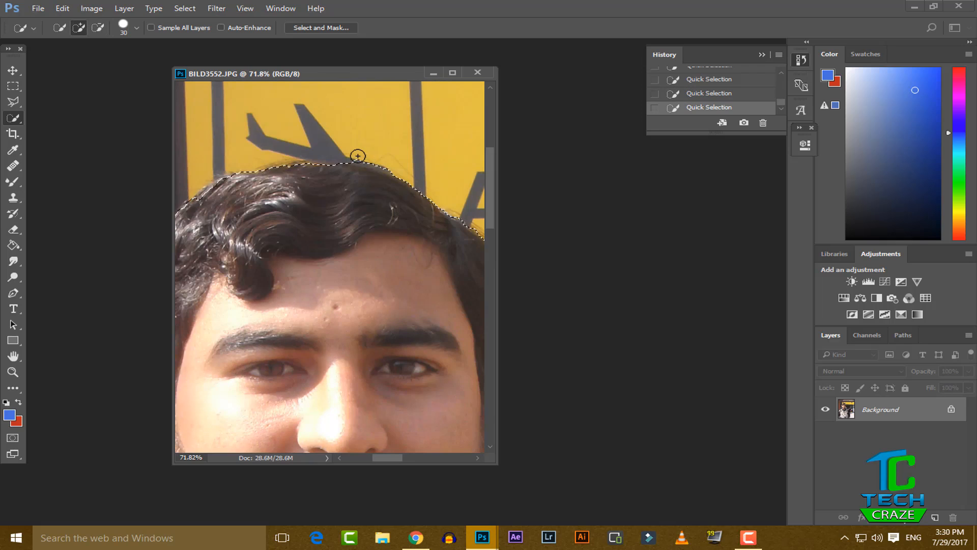
pyautogui.scroll(-4, 285, 224)
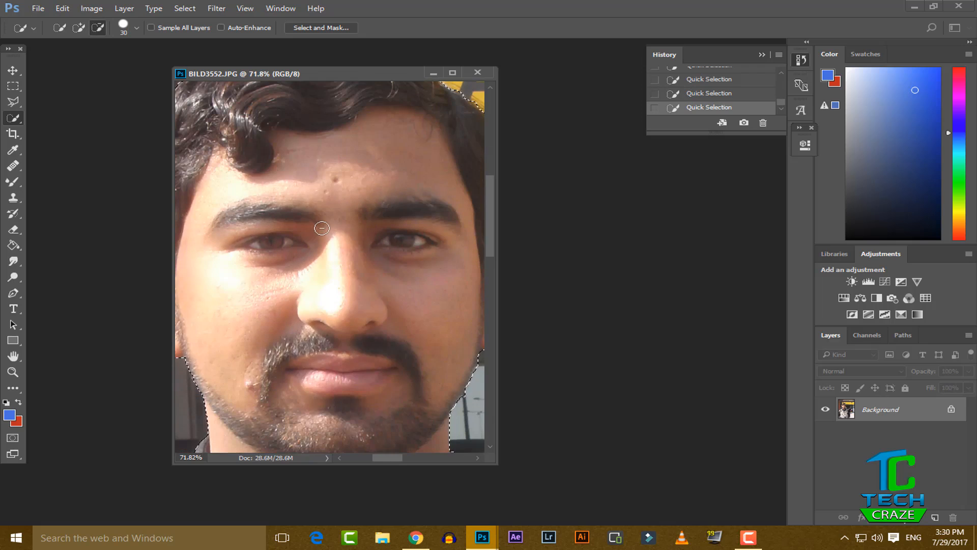
pyautogui.press('super')
pyautogui.press('super')
pyautogui.scroll(-3, 323, 228)
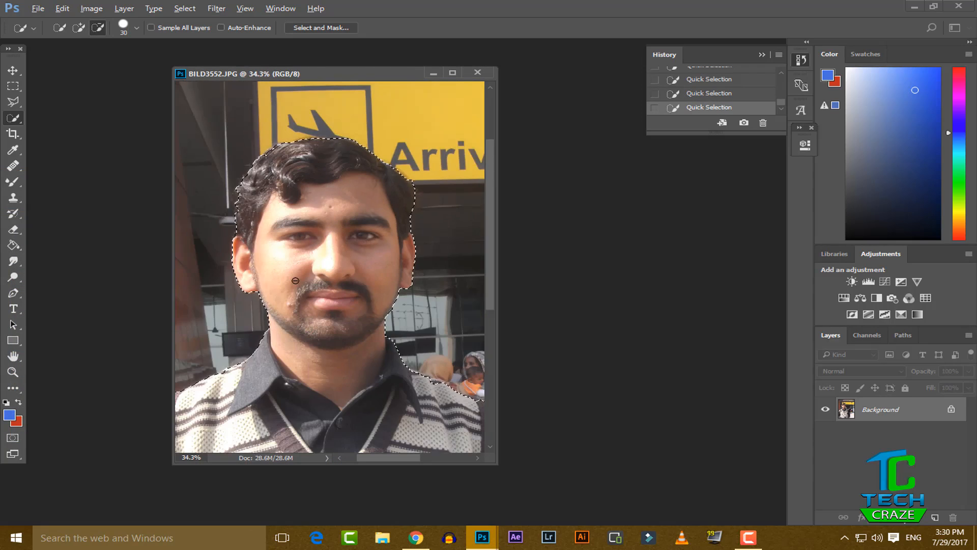
# Step: Add the pale pavement gap between the vest and the man's left arm to the selection, up to its narrow upper tip
pyautogui.scroll(1, 257, 284)
pyautogui.scroll(-1, 268, 271)
pyautogui.scroll(-3, 268, 271)
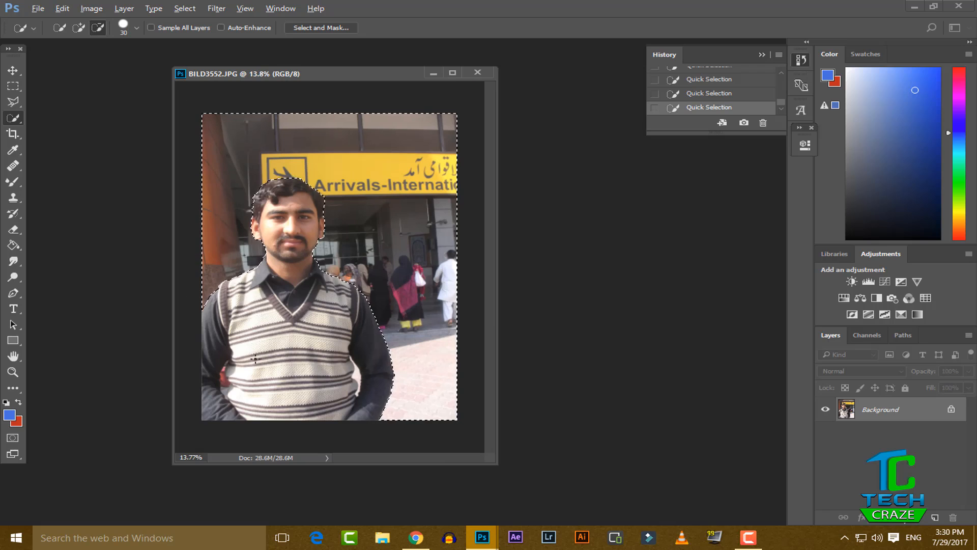
pyautogui.scroll(2, 310, 390)
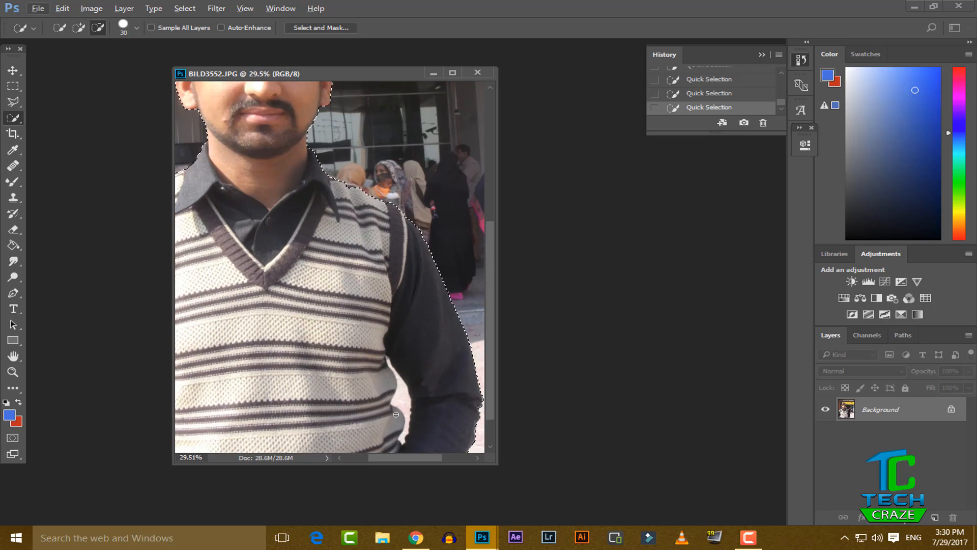
pyautogui.scroll(2, 397, 385)
pyautogui.scroll(4, 396, 385)
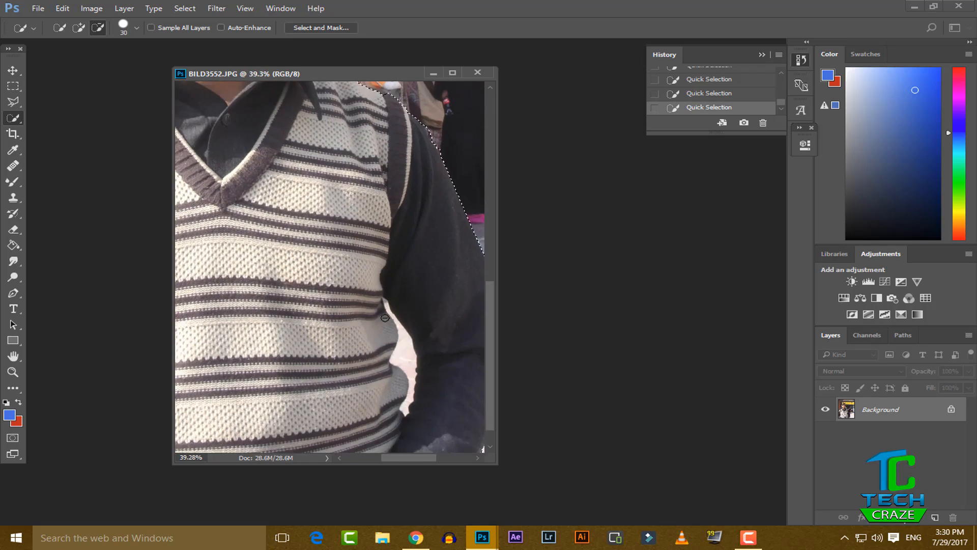
pyautogui.scroll(-3, 419, 358)
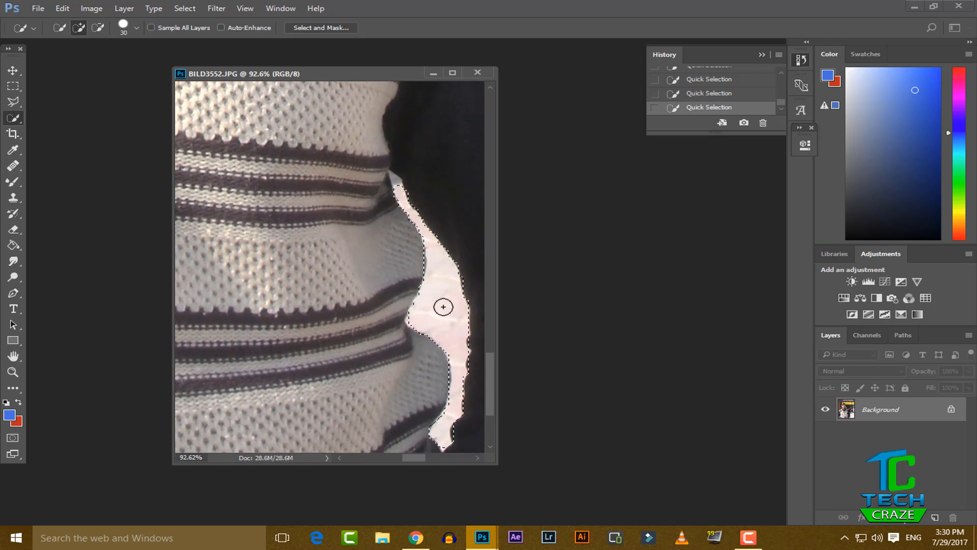
pyautogui.moveTo(443, 306); pyautogui.dragTo(400, 181)
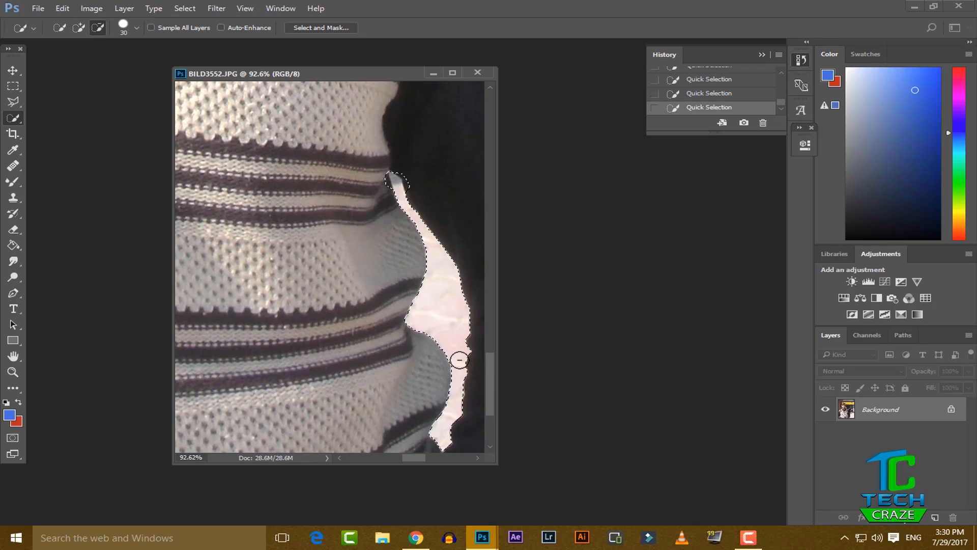
pyautogui.press('alt')
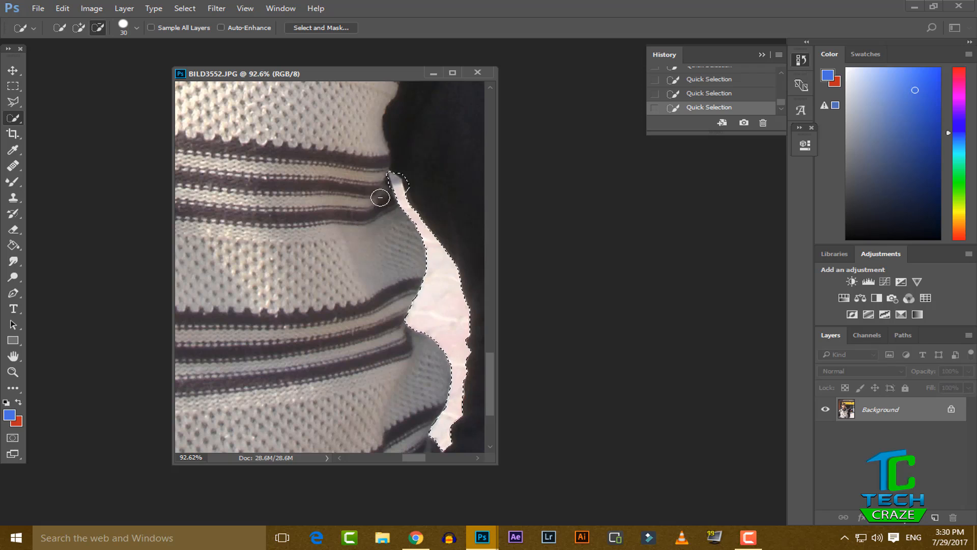
pyautogui.scroll(-5, 428, 213)
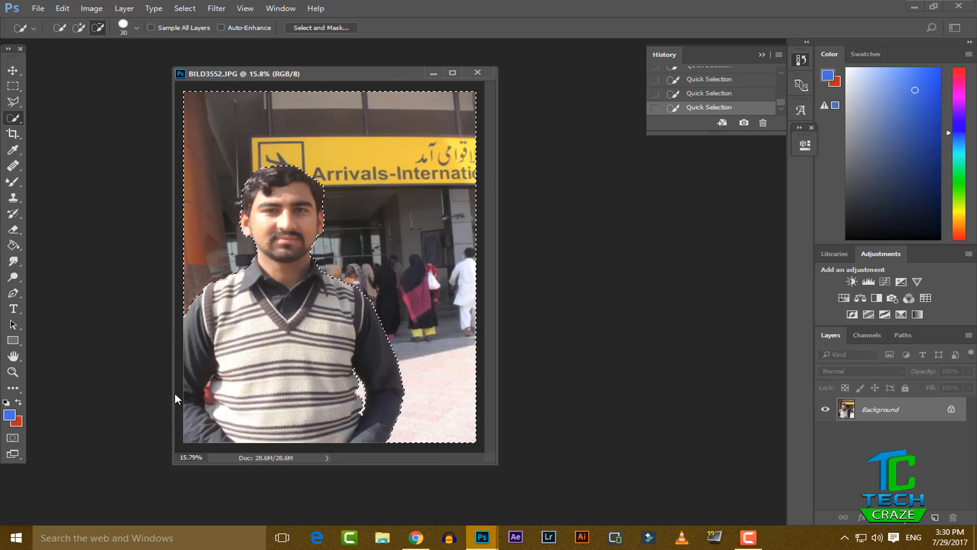
# Step: Add the red background gap between the vest and the man's right arm to the selection and trim its edge along the vest
pyautogui.scroll(4, 175, 392)
pyautogui.scroll(-3, 210, 404)
pyautogui.scroll(6, 245, 387)
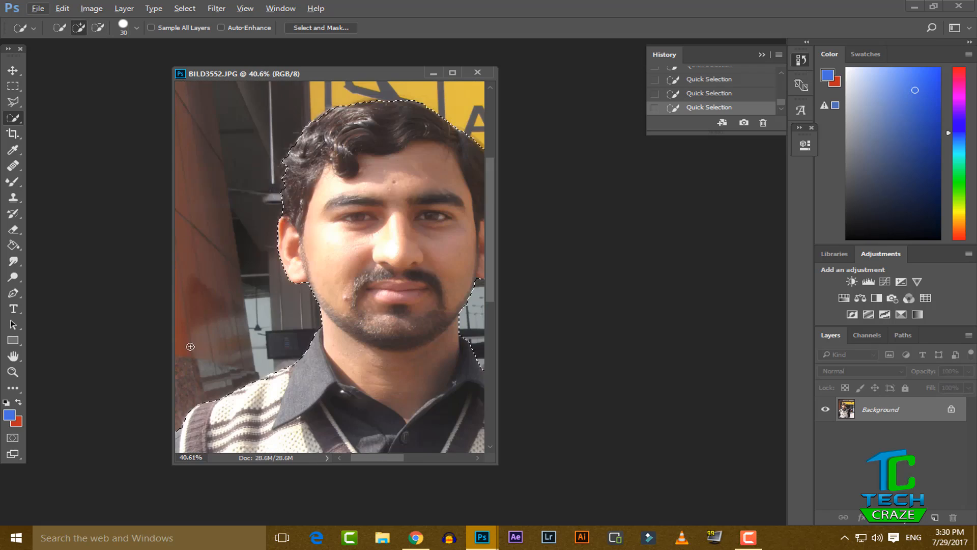
pyautogui.scroll(-2, 285, 374)
pyautogui.scroll(-4, 277, 372)
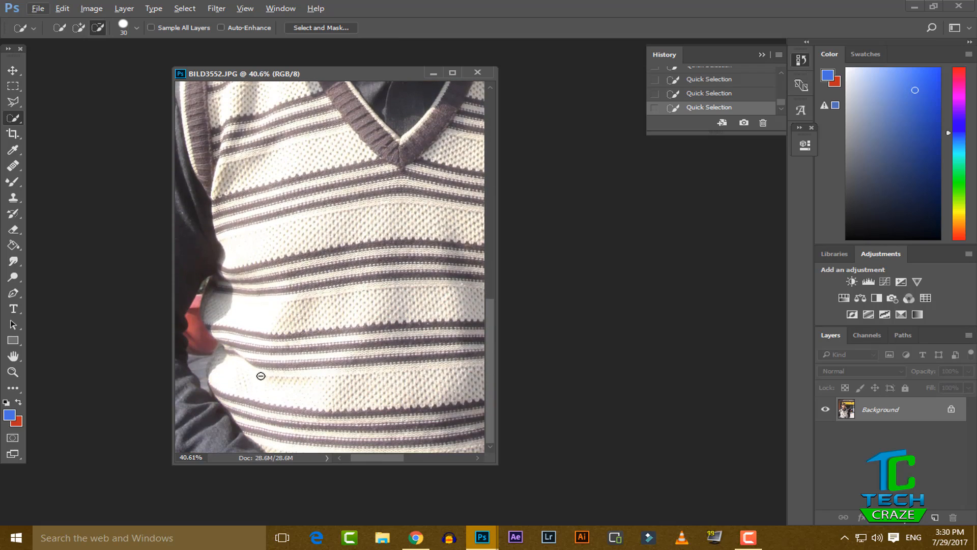
pyautogui.moveTo(205, 339)
pyautogui.mouseDown()
pyautogui.moveTo(202, 376)
pyautogui.moveTo(197, 301)
pyautogui.moveTo(216, 292)
pyautogui.mouseUp()
pyautogui.press('alt')
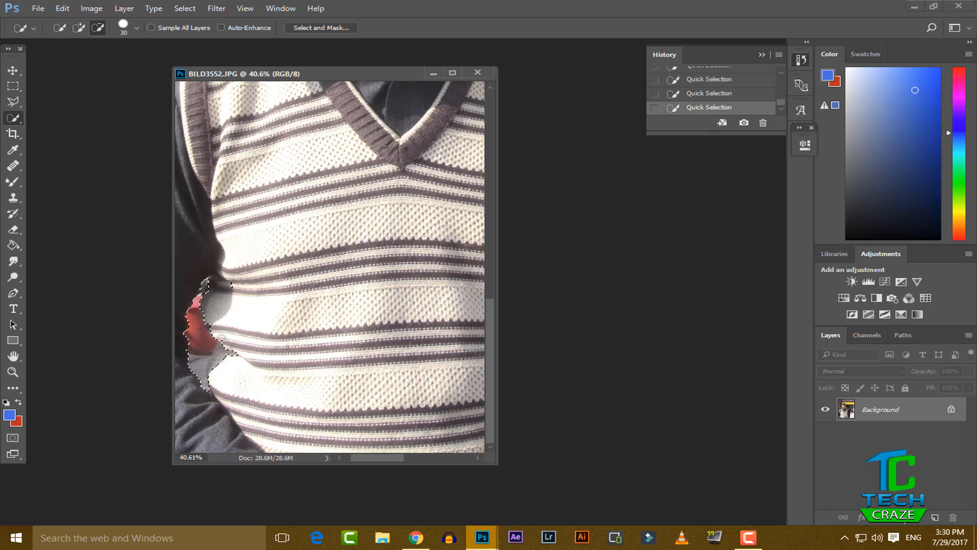
pyautogui.scroll(-8, 237, 330)
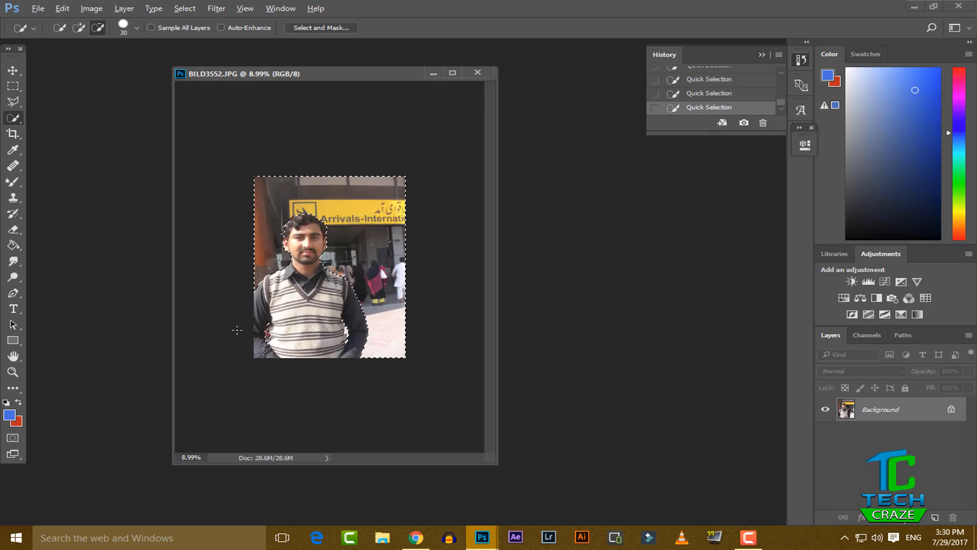
# Step: Convert the locked Background of BILD3552.JPG into Layer 0
pyautogui.scroll(1, 237, 330)
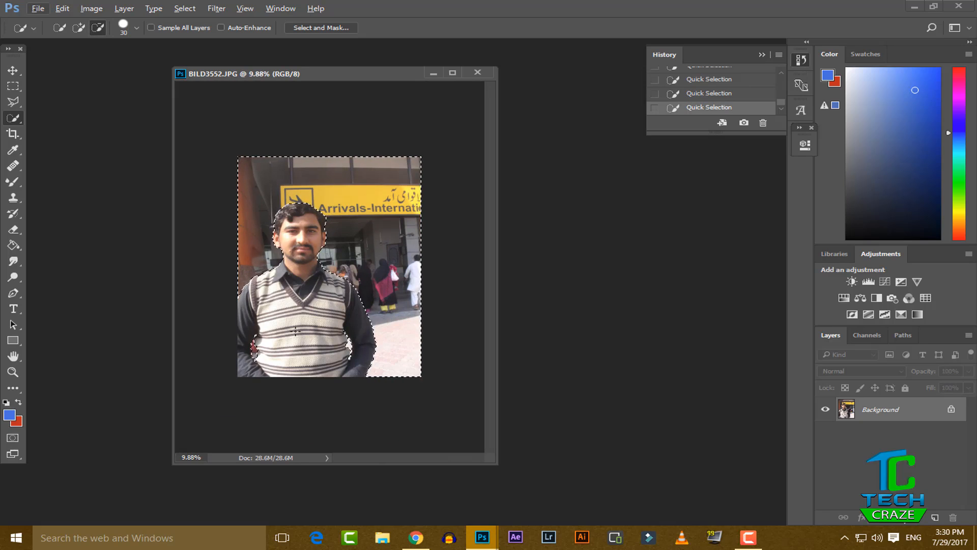
pyautogui.scroll(1, 197, 193)
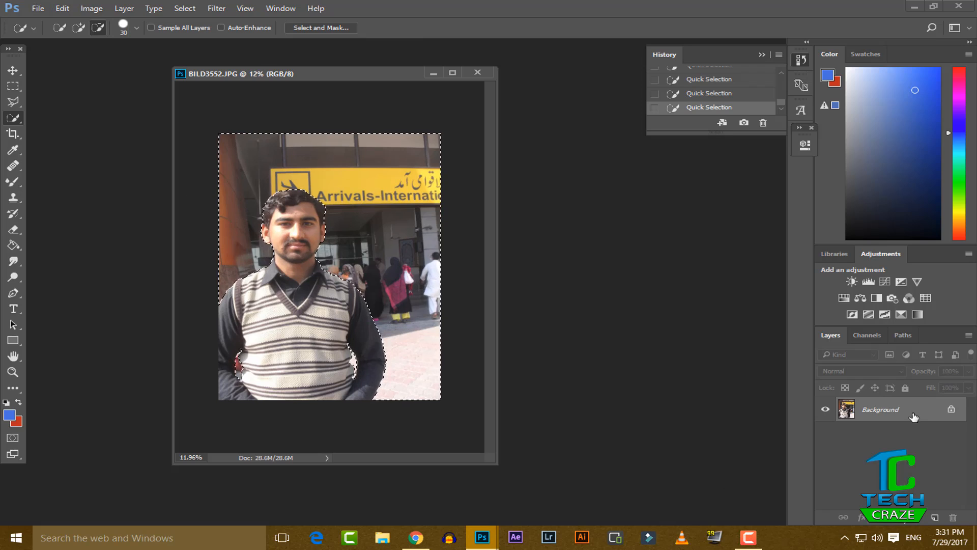
pyautogui.doubleClick(882, 410)
pyautogui.press('Return')
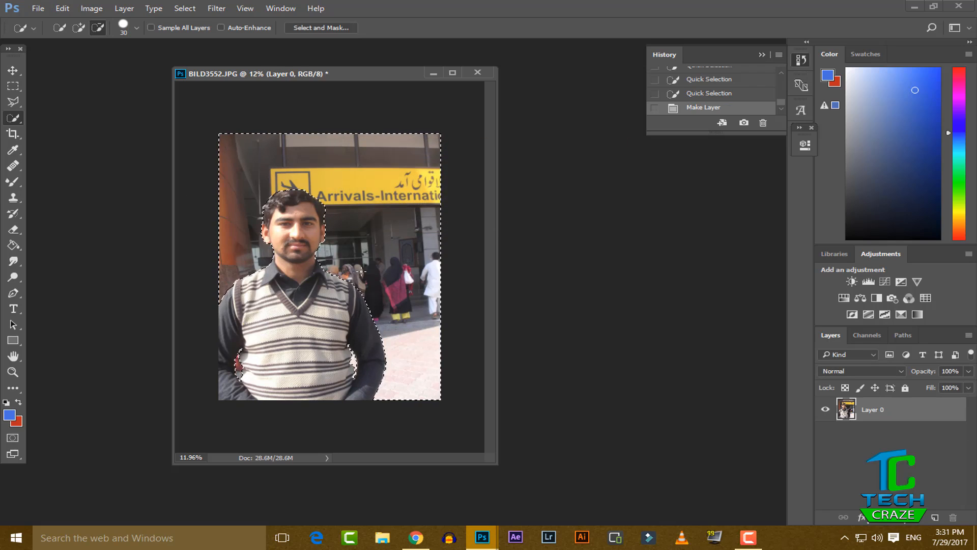
# Step: Delete the selected airport background from Layer 0, and revert the image to its state before the deletion
pyautogui.press('Delete')
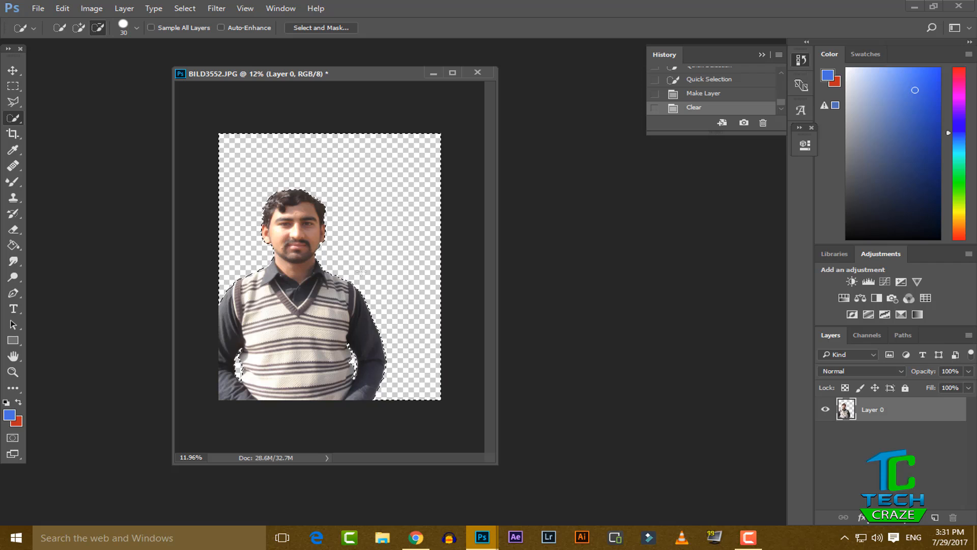
pyautogui.click(703, 94)
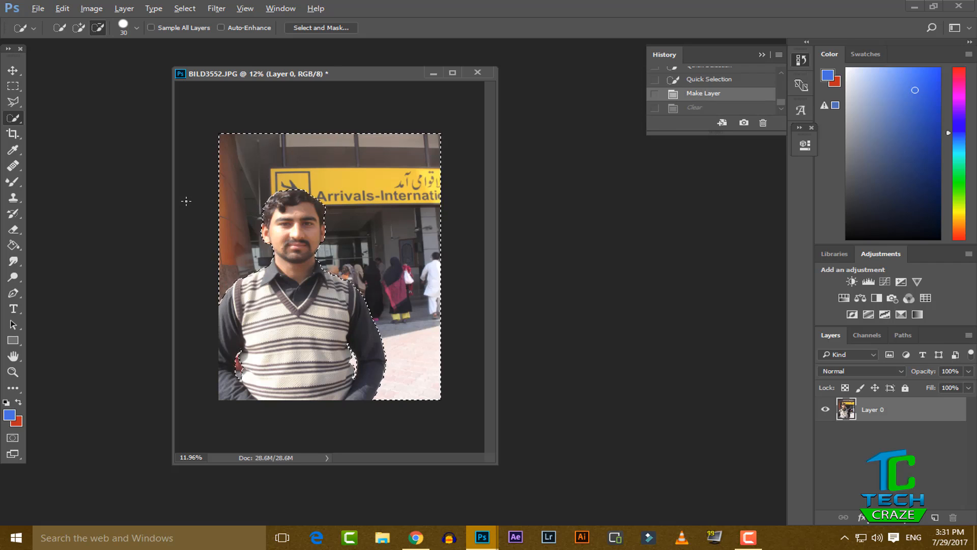
# Step: Deselect the background and retouch the blemishes on the forehead above the eyebrows with the Healing Brush Tool
pyautogui.scroll(8, 428, 214)
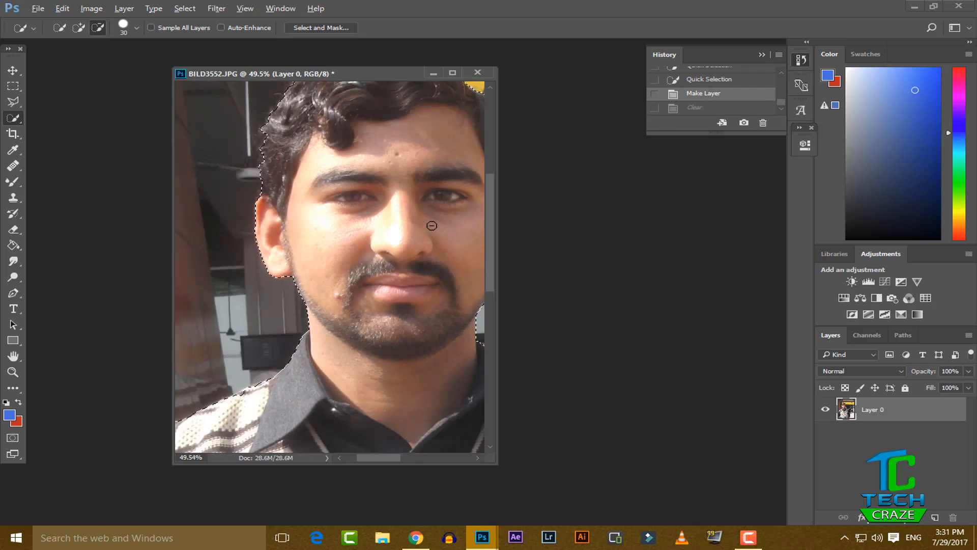
pyautogui.scroll(3, 433, 224)
pyautogui.scroll(-2, 436, 224)
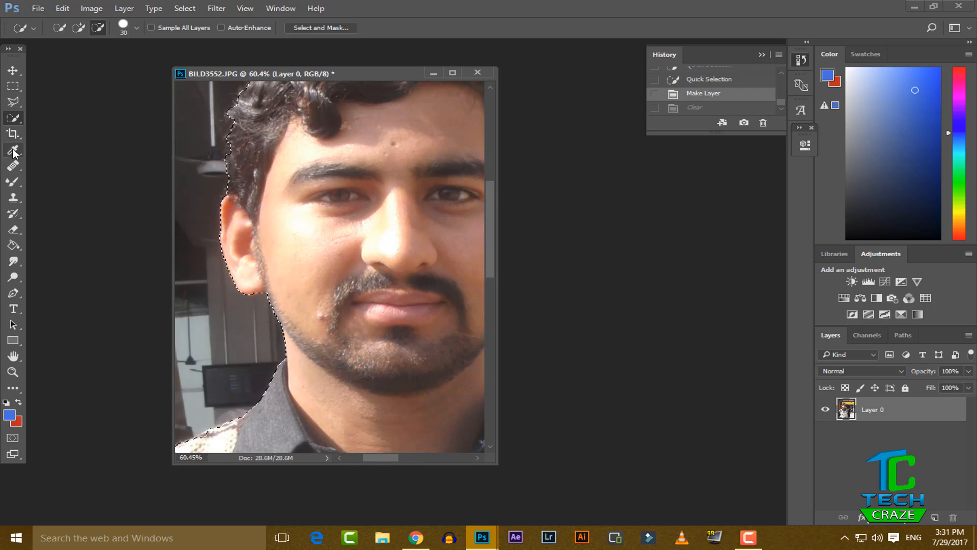
pyautogui.click(13, 166)
pyautogui.scroll(4, 406, 131)
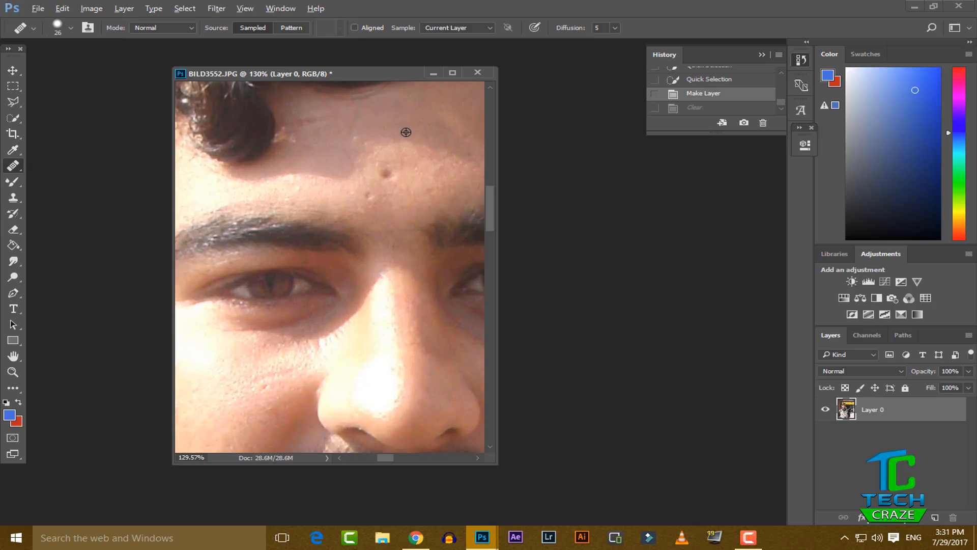
pyautogui.rightClick(13, 167)
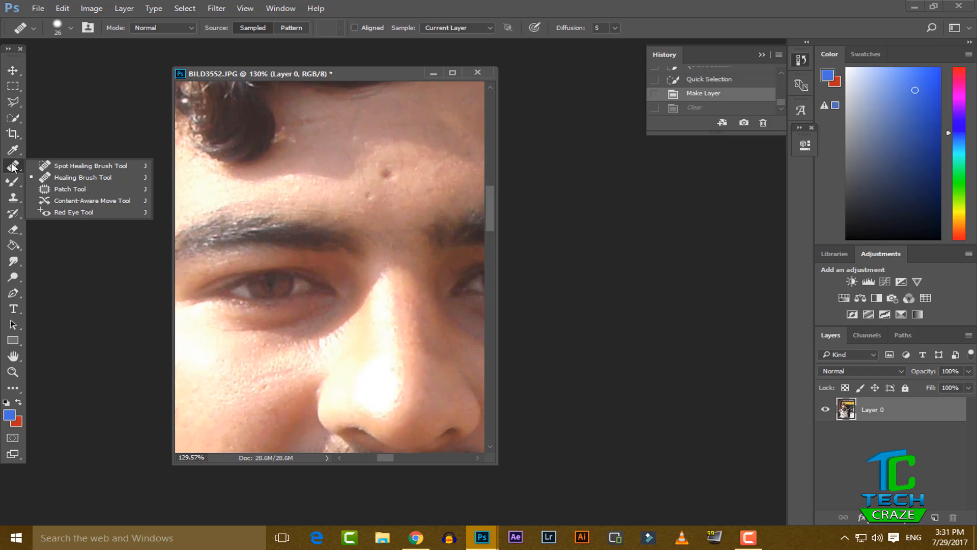
pyautogui.click(70, 181)
pyautogui.press('alt')
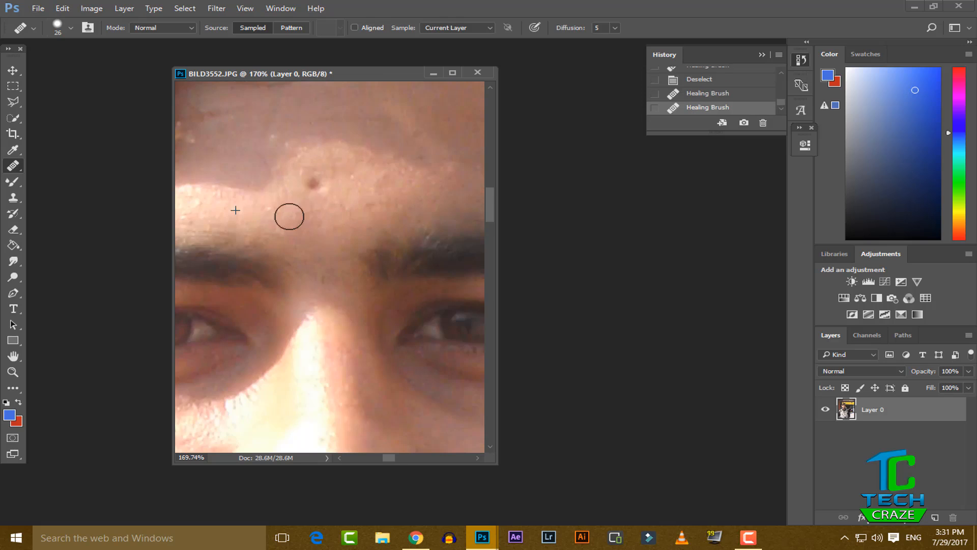
pyautogui.click(312, 170)
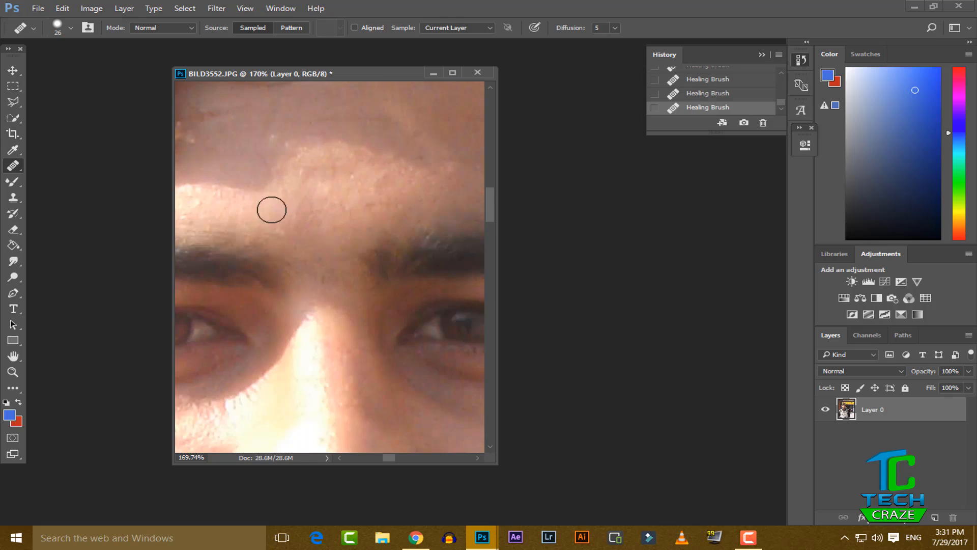
pyautogui.scroll(-4, 281, 203)
pyautogui.scroll(3, 317, 211)
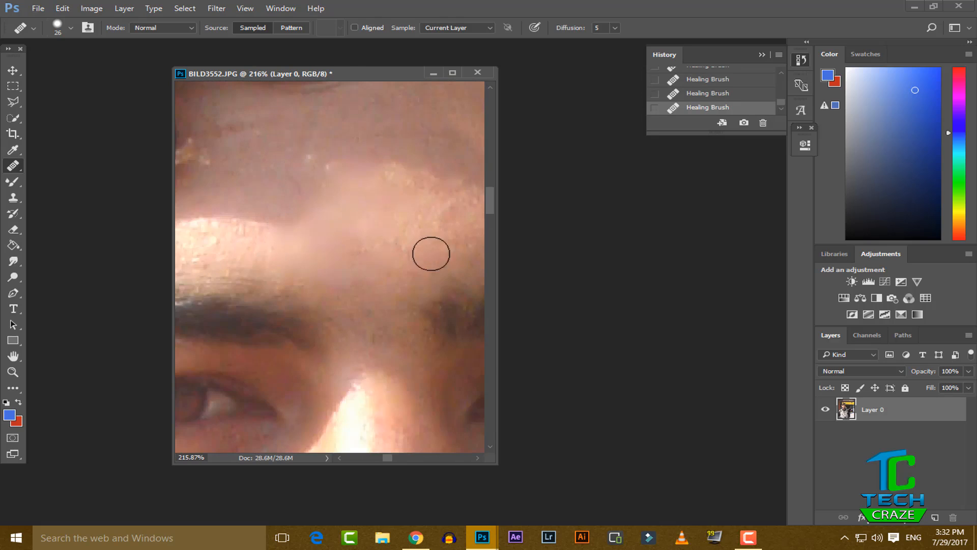
# Step: Heal the mark on the man's right cheek beside the corner of his moustache
pyautogui.scroll(-5, 311, 252)
pyautogui.scroll(-1, 249, 338)
pyautogui.scroll(6, 273, 323)
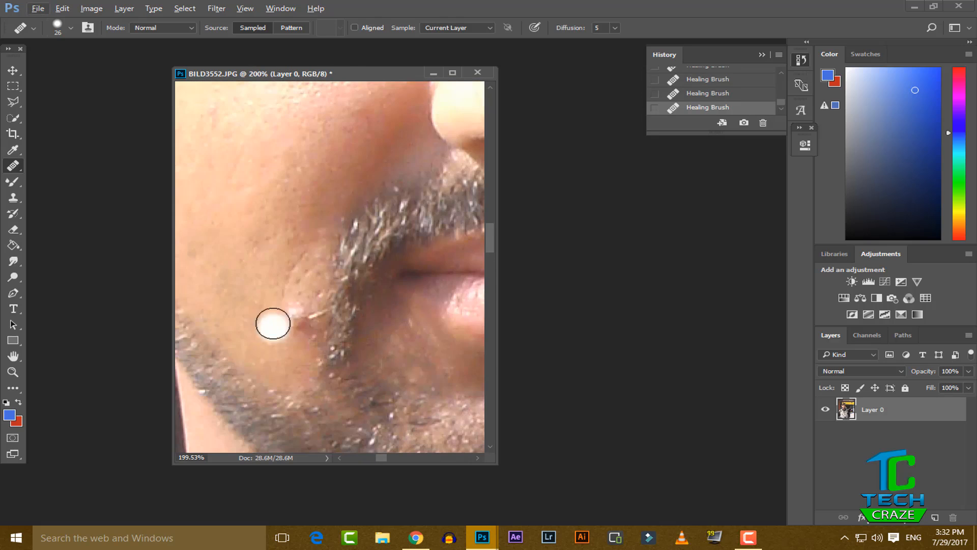
pyautogui.scroll(-5, 280, 329)
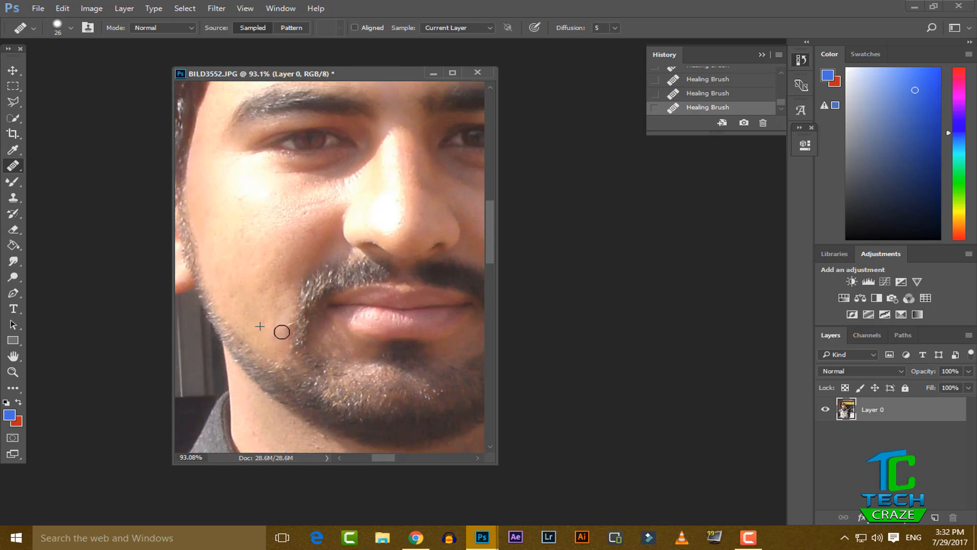
pyautogui.scroll(1, 277, 330)
pyautogui.scroll(-3, 291, 305)
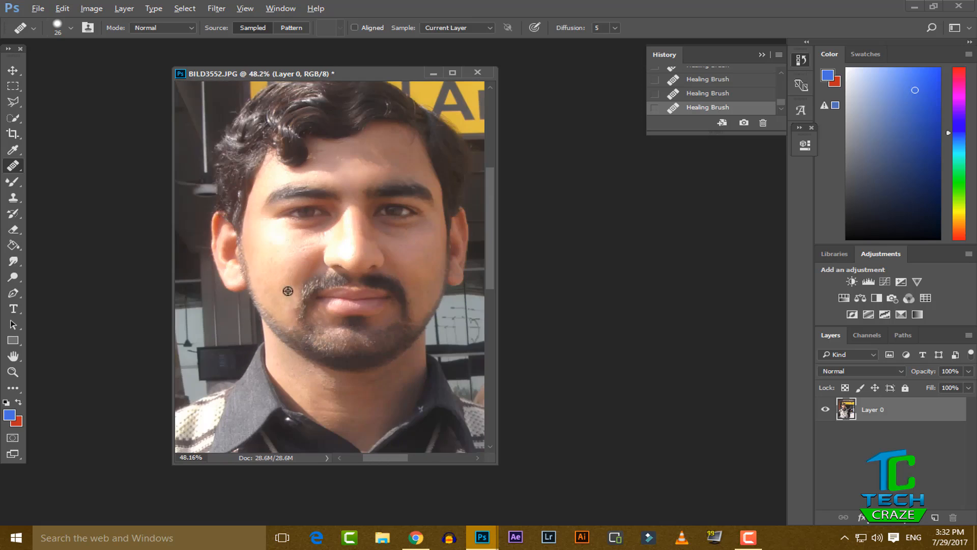
# Step: Retouch the skin of the man's left cheek between the moustache and the ear with the Healing Brush Tool
pyautogui.scroll(-2, 288, 290)
pyautogui.scroll(5, 326, 264)
pyautogui.click(335, 274)
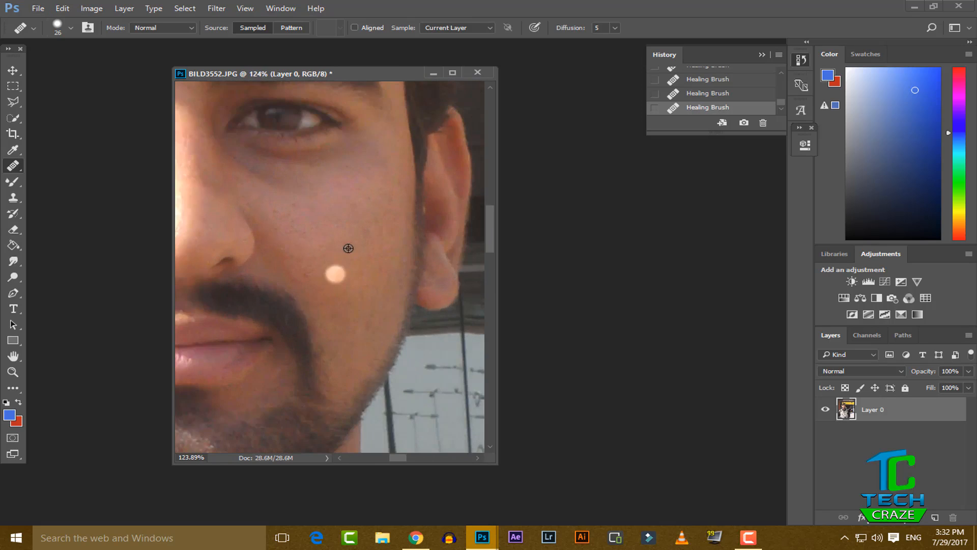
pyautogui.scroll(-4, 348, 248)
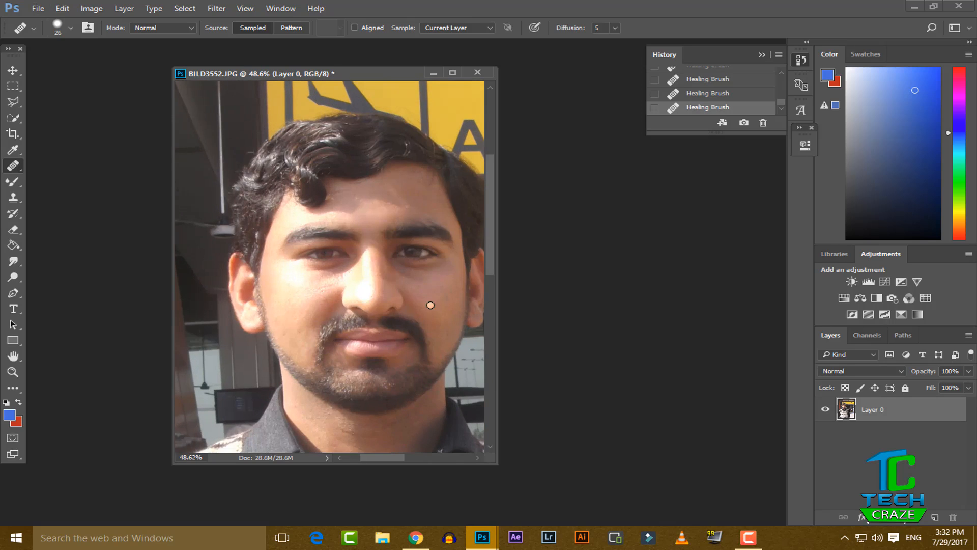
pyautogui.scroll(-3, 417, 293)
# Step: Heal the skin at the outer corner of the man's right eye and on the cheek above the moustache
pyautogui.scroll(2, 309, 146)
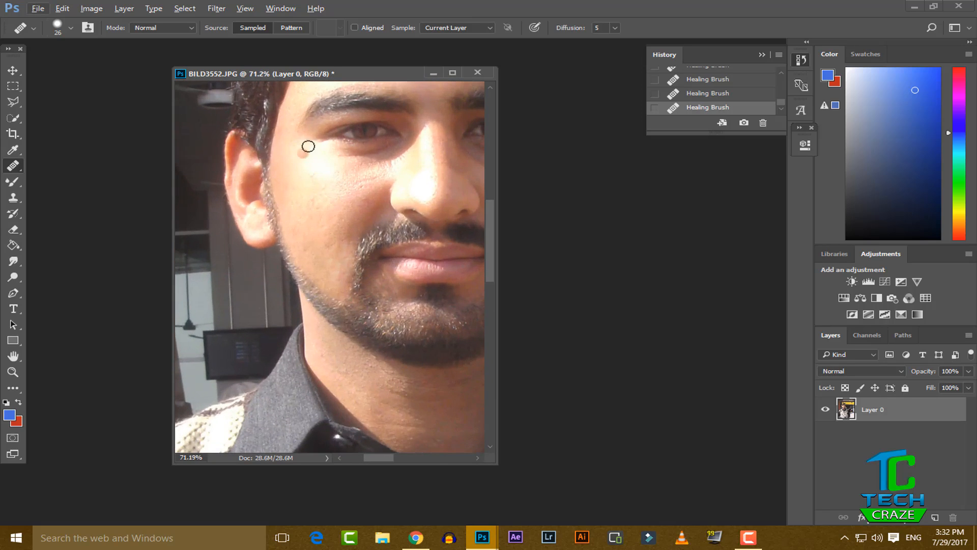
pyautogui.click(308, 148)
pyautogui.click(365, 251)
pyautogui.scroll(-2, 357, 237)
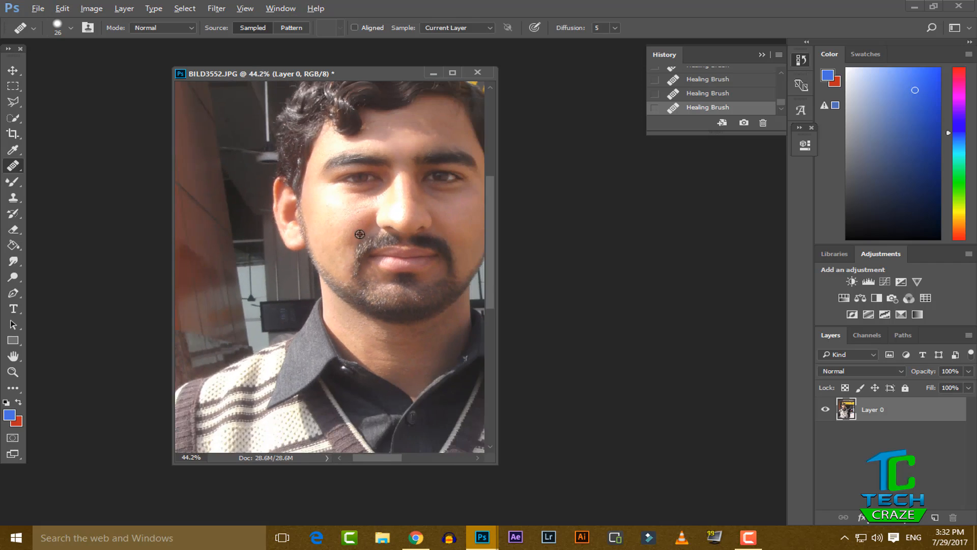
# Step: Activate the Mixer Brush Tool and set both its wetness and load to 10%
pyautogui.scroll(6, 346, 244)
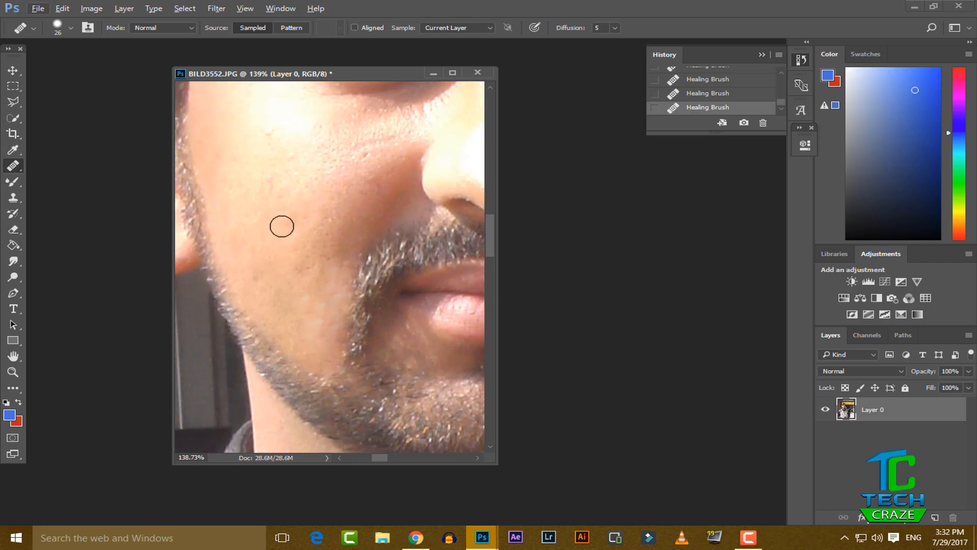
pyautogui.click(293, 188)
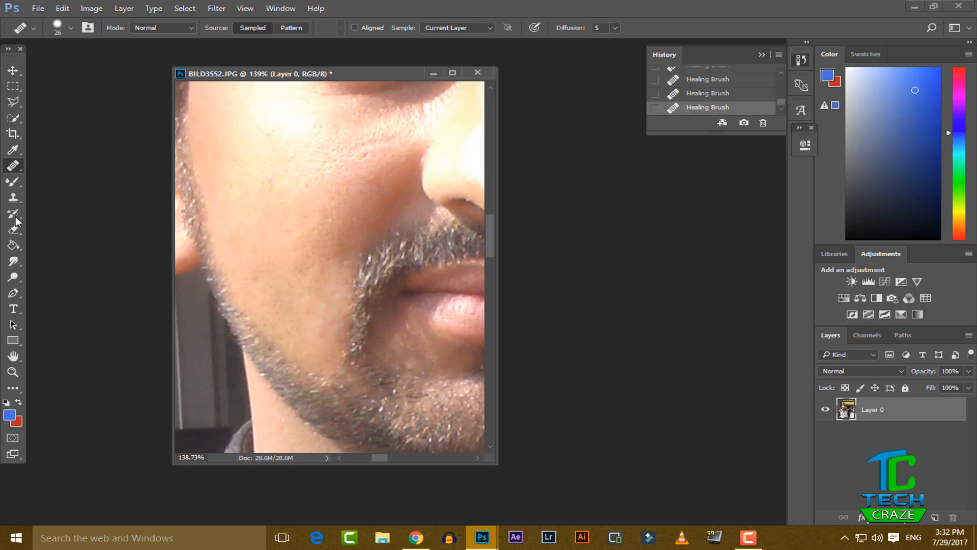
pyautogui.click(14, 182)
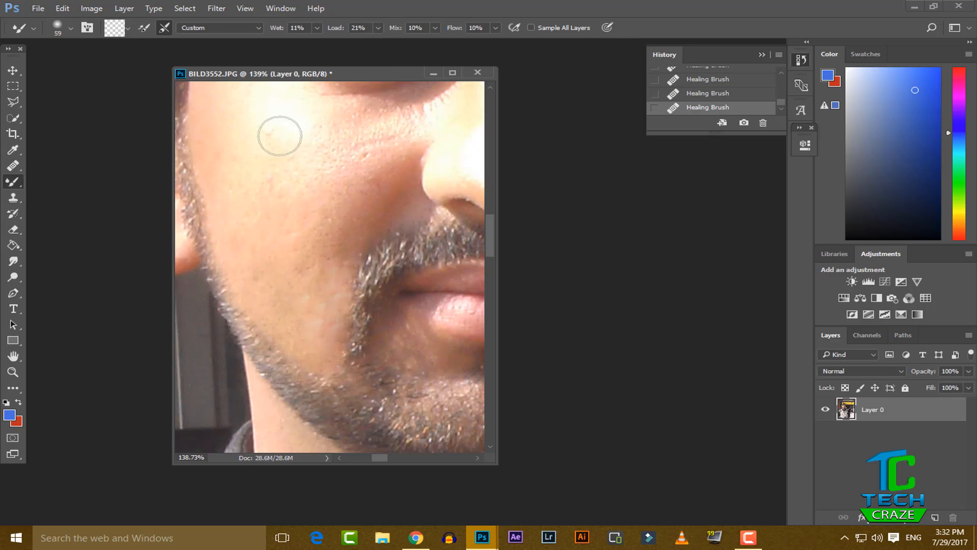
pyautogui.rightClick(13, 181)
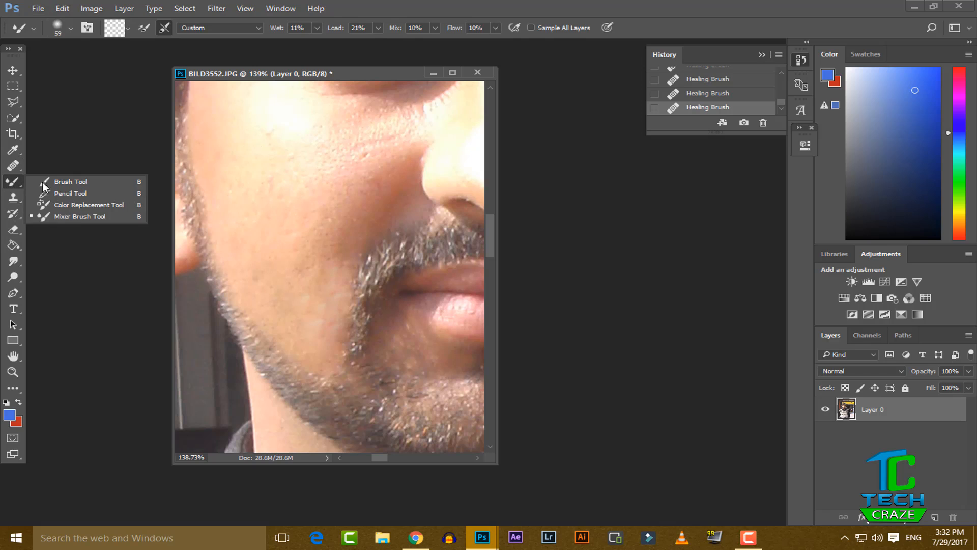
pyautogui.click(78, 221)
pyautogui.click(317, 28)
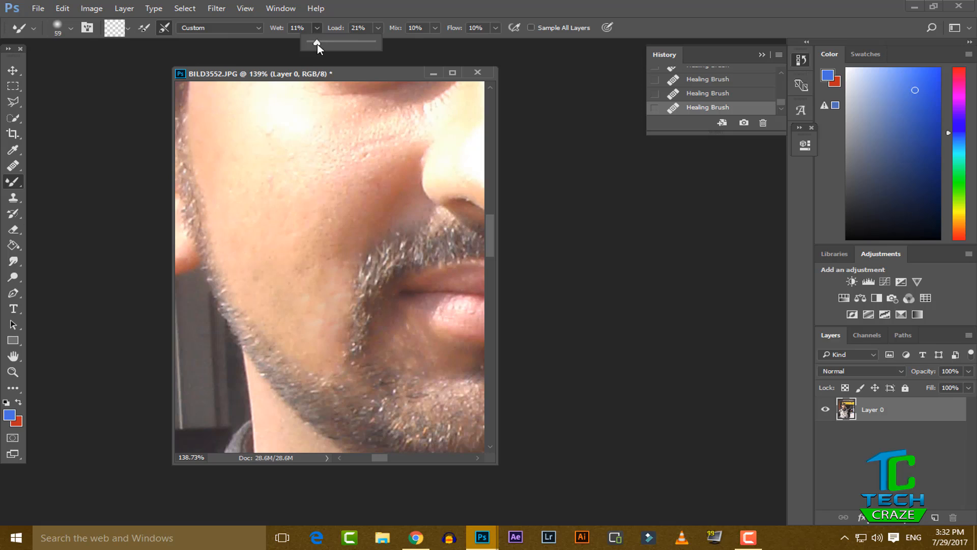
pyautogui.click(379, 28)
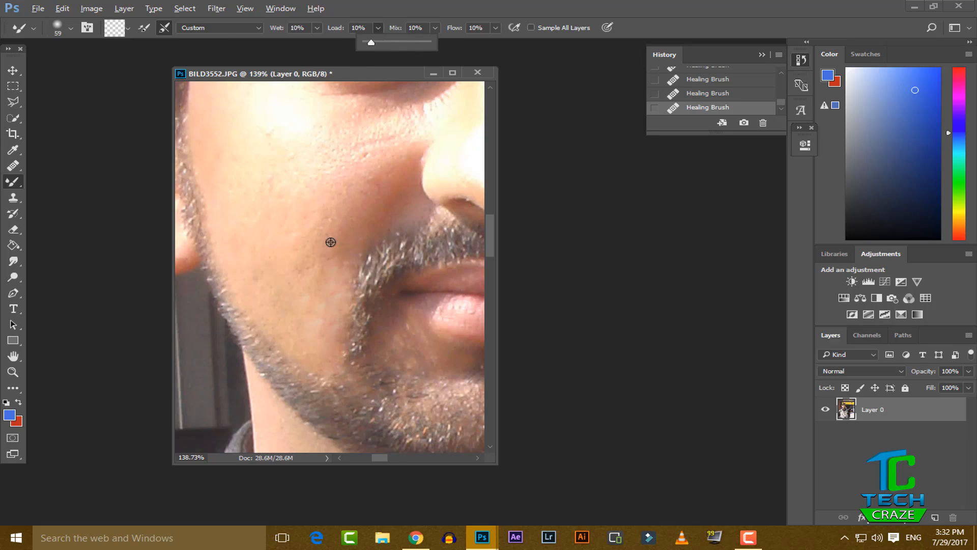
# Step: Smooth the skin of the man's right cheek and the area below the right eye with the Mixer Brush Tool
pyautogui.scroll(-3, 327, 240)
pyautogui.scroll(2, 303, 292)
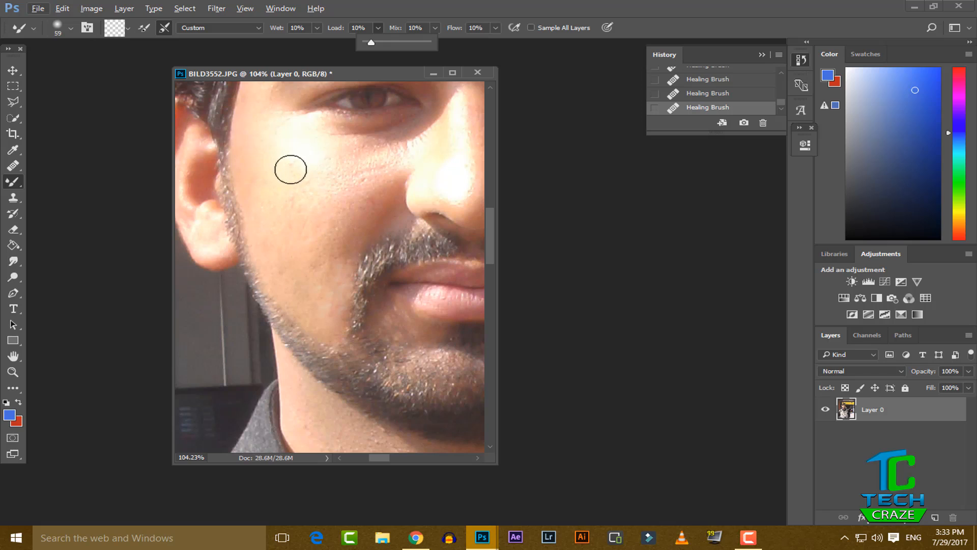
pyautogui.click(300, 160)
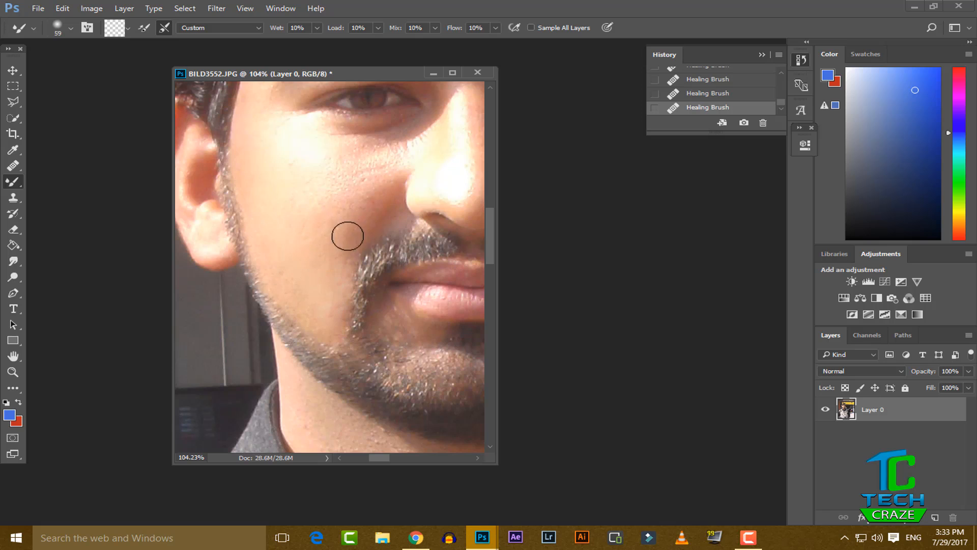
pyautogui.moveTo(362, 157); pyautogui.dragTo(403, 145)
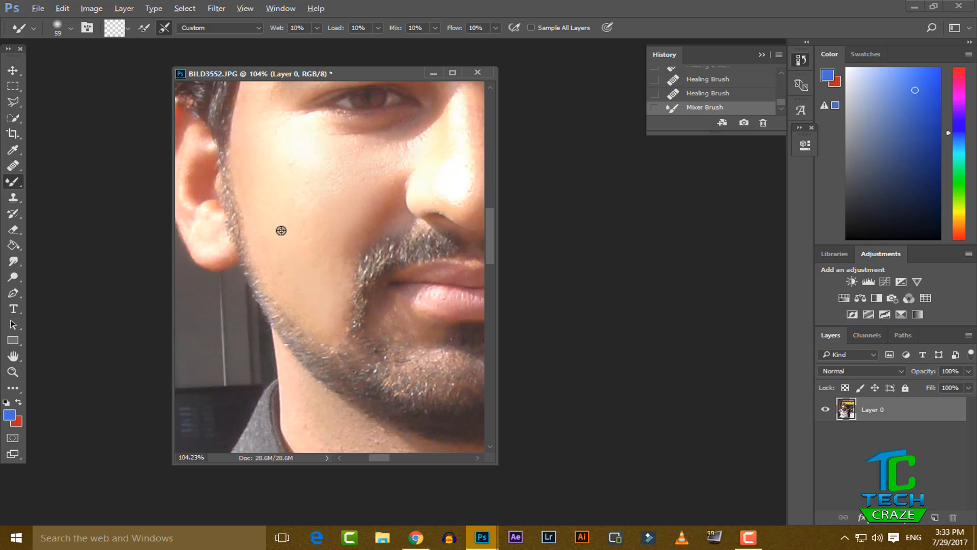
pyautogui.scroll(-2, 408, 132)
pyautogui.scroll(-4, 408, 132)
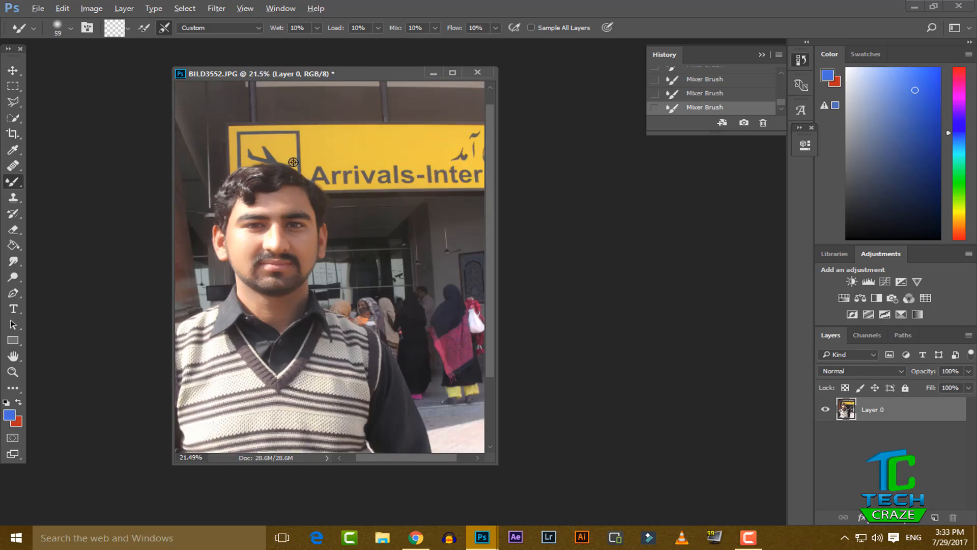
pyautogui.scroll(-4, 244, 254)
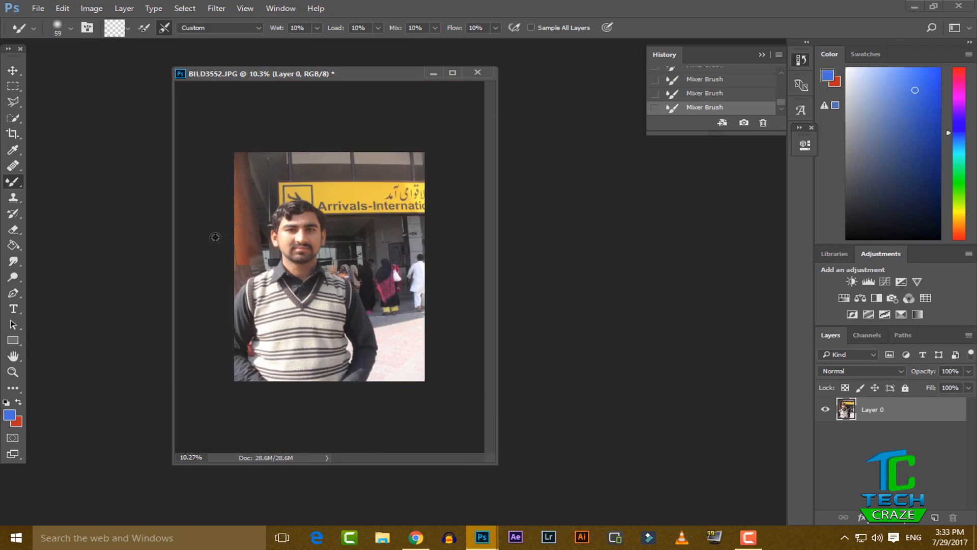
pyautogui.scroll(2, 259, 174)
pyautogui.scroll(-1, 258, 174)
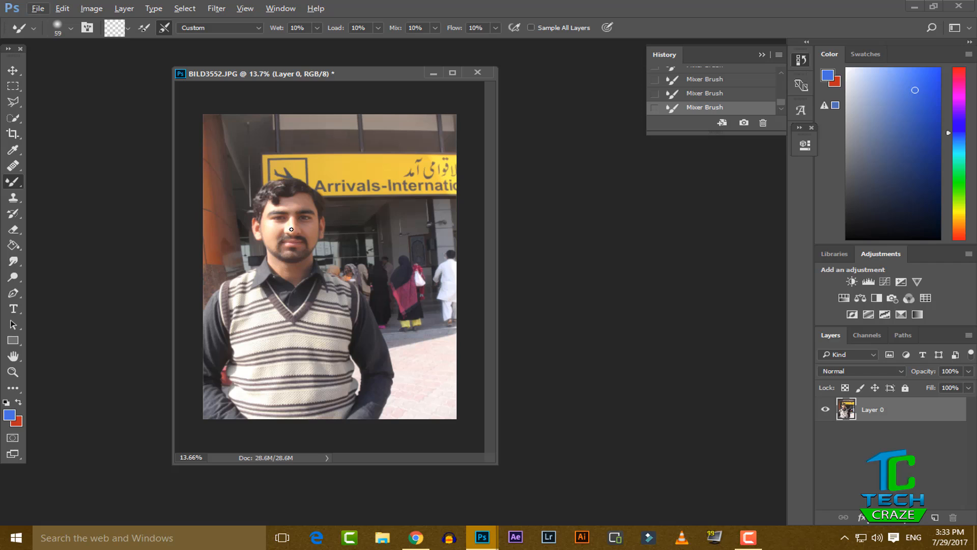
# Step: Start a Levels adjustment and raise the Red channel's shadow input level to 8
pyautogui.click(91, 9)
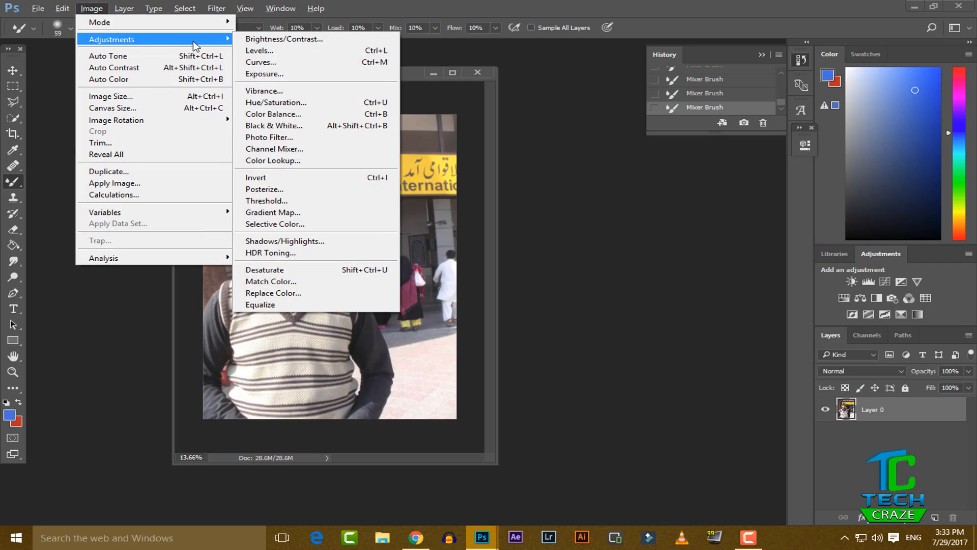
pyautogui.moveTo(214, 40)
pyautogui.click(275, 51)
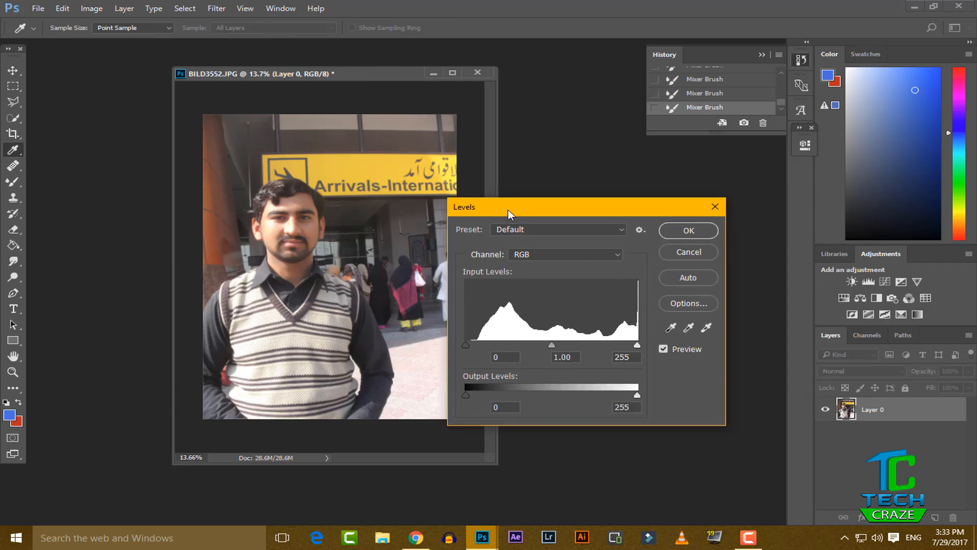
pyautogui.click(494, 243)
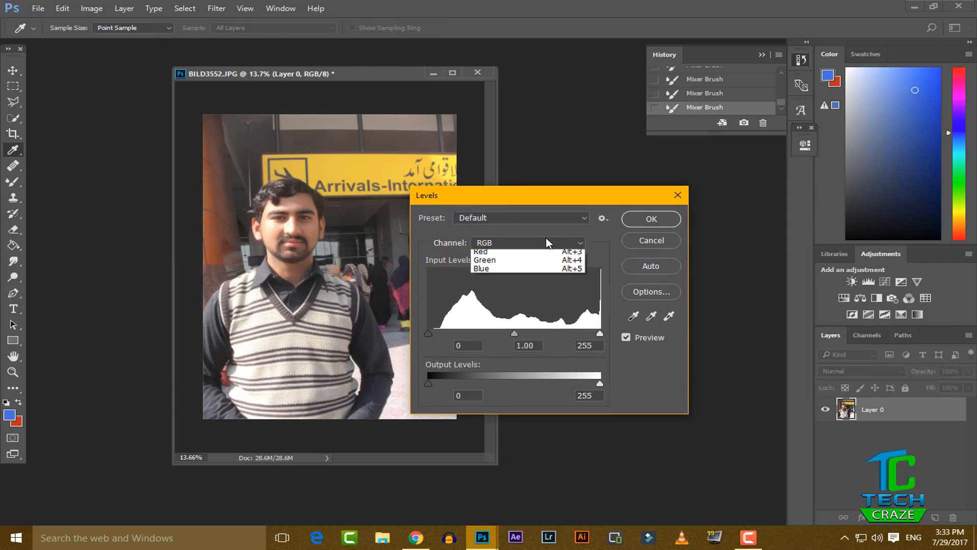
pyautogui.click(496, 262)
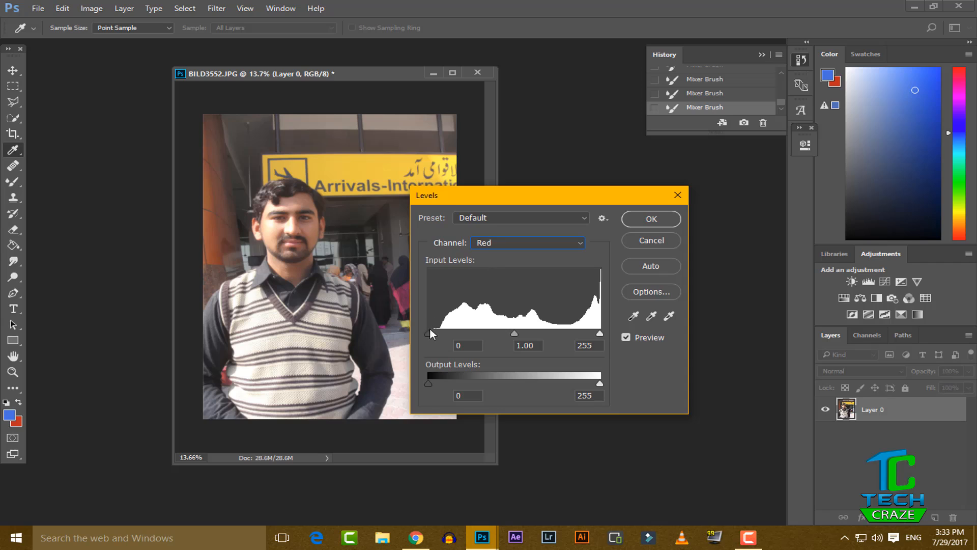
pyautogui.moveTo(427, 334); pyautogui.dragTo(434, 333)
pyautogui.click(600, 333)
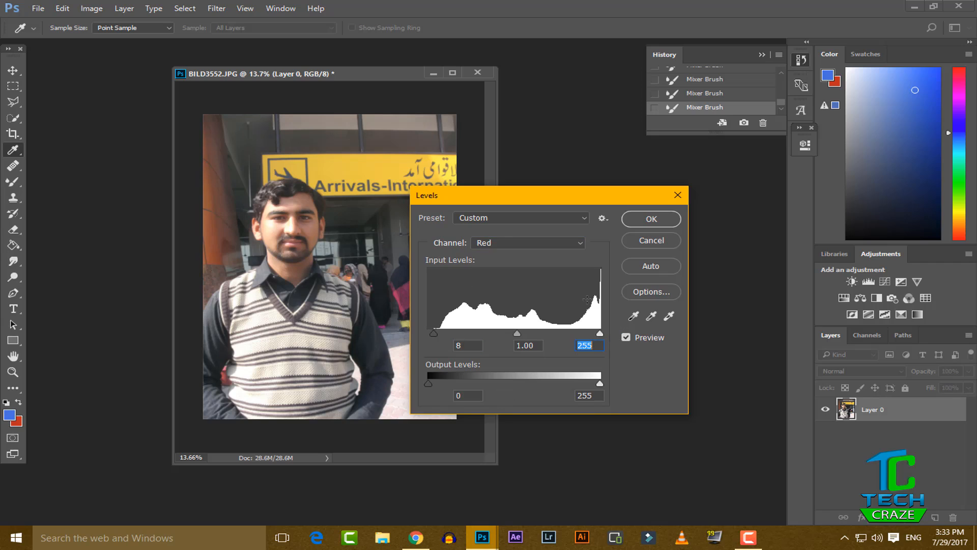
# Step: Raise the shadow input level to 12 for the Green channel and 10 for the Blue channel
pyautogui.click(494, 243)
pyautogui.click(496, 273)
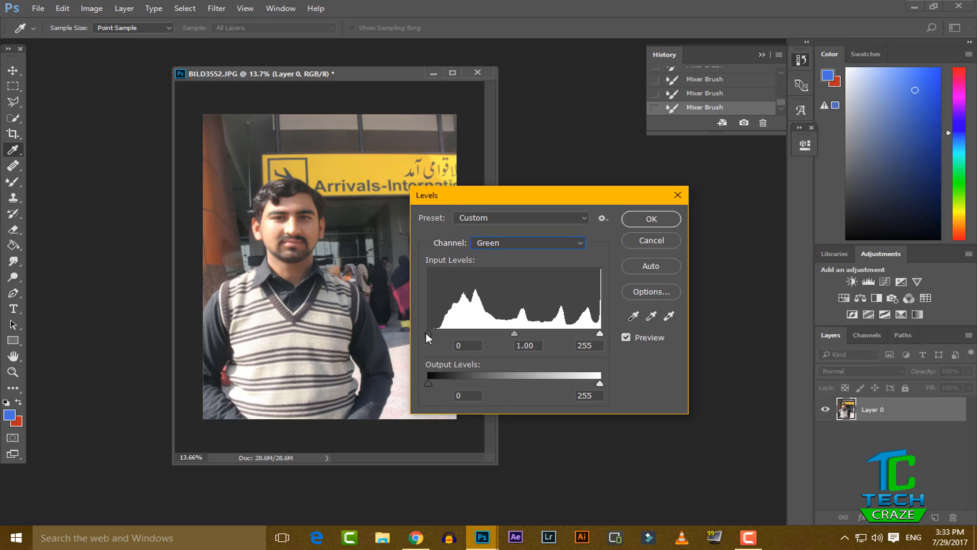
pyautogui.moveTo(428, 334); pyautogui.dragTo(437, 331)
pyautogui.click(488, 242)
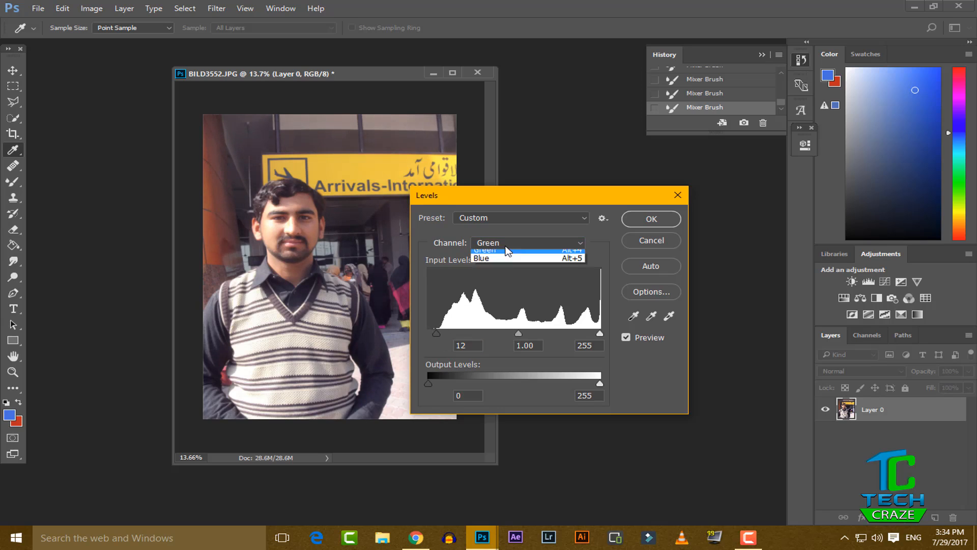
pyautogui.click(483, 285)
pyautogui.moveTo(428, 334); pyautogui.dragTo(435, 331)
# Step: Adjust the midtone input level of the combined RGB channel and apply the Levels adjustment
pyautogui.click(525, 240)
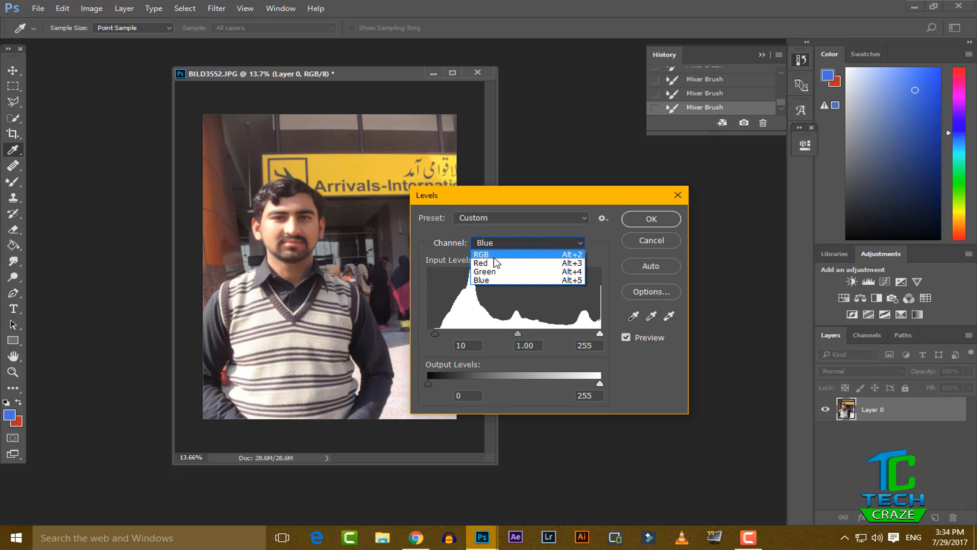
pyautogui.click(487, 255)
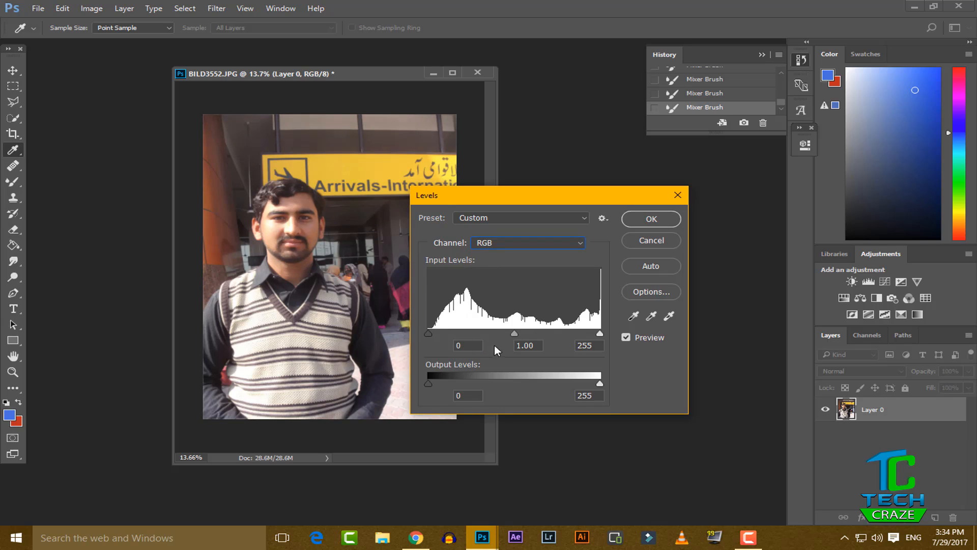
pyautogui.moveTo(514, 334)
pyautogui.mouseDown()
pyautogui.moveTo(503, 334)
pyautogui.moveTo(514, 334)
pyautogui.mouseUp()
pyautogui.click(627, 218)
# Step: Apply a Brightness/Contrast adjustment to the photo with brightness 14 and contrast 19
pyautogui.click(91, 8)
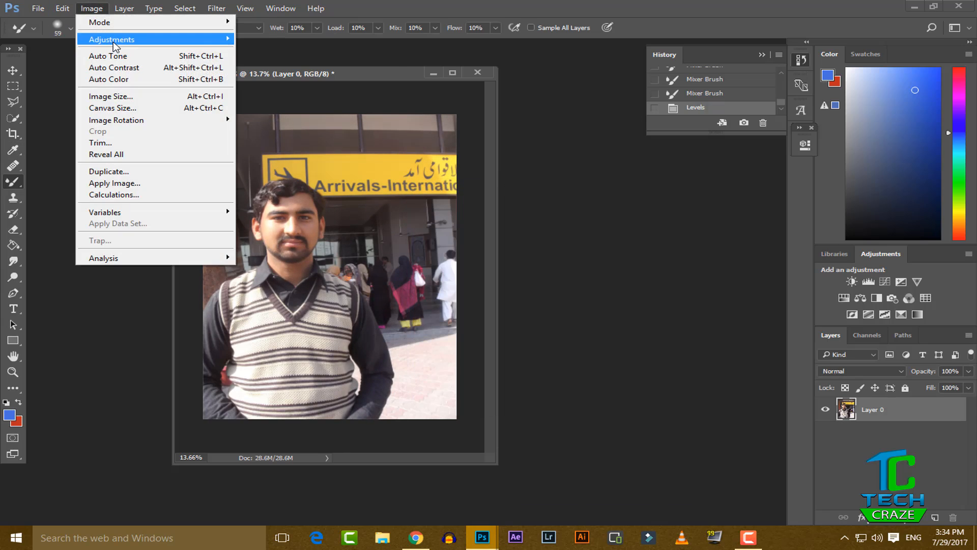
pyautogui.moveTo(114, 45)
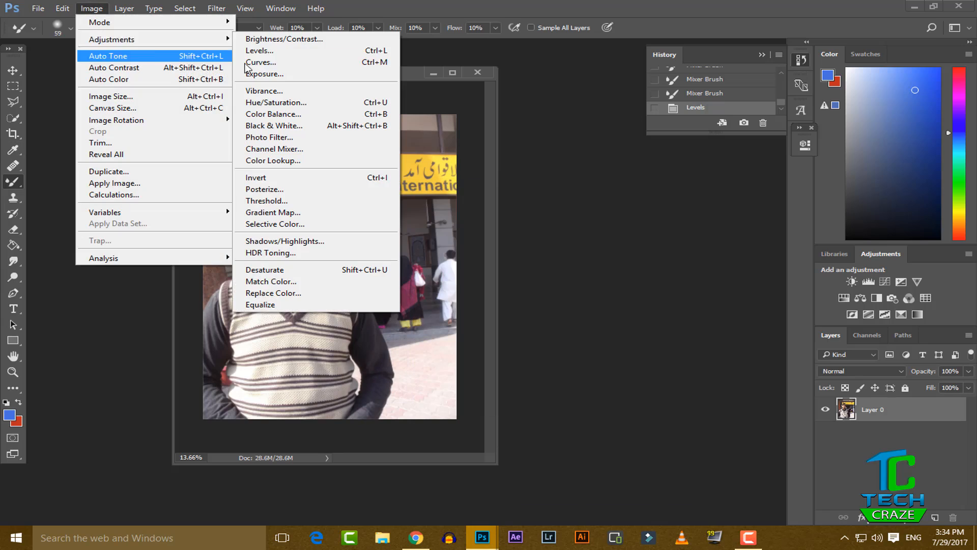
pyautogui.click(277, 41)
pyautogui.moveTo(671, 192); pyautogui.dragTo(685, 216)
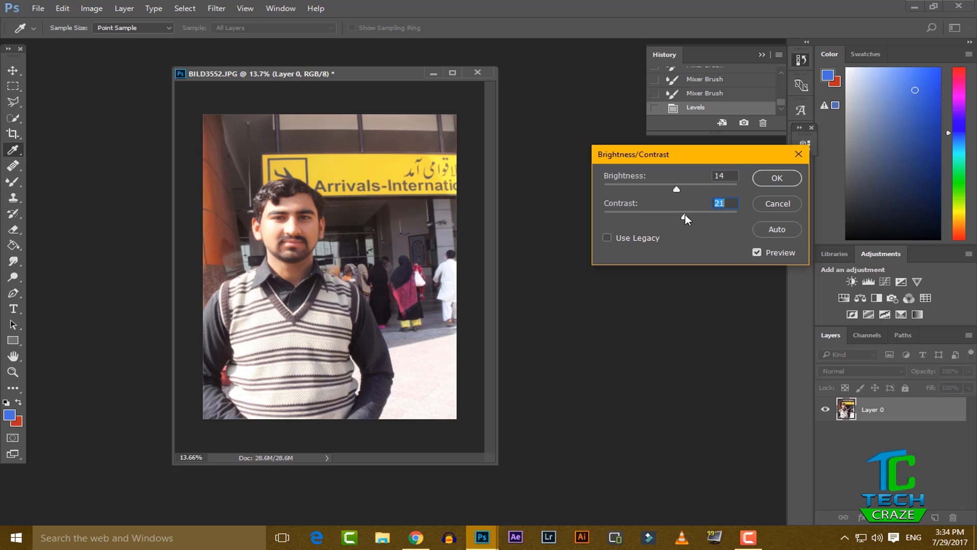
pyautogui.click(777, 179)
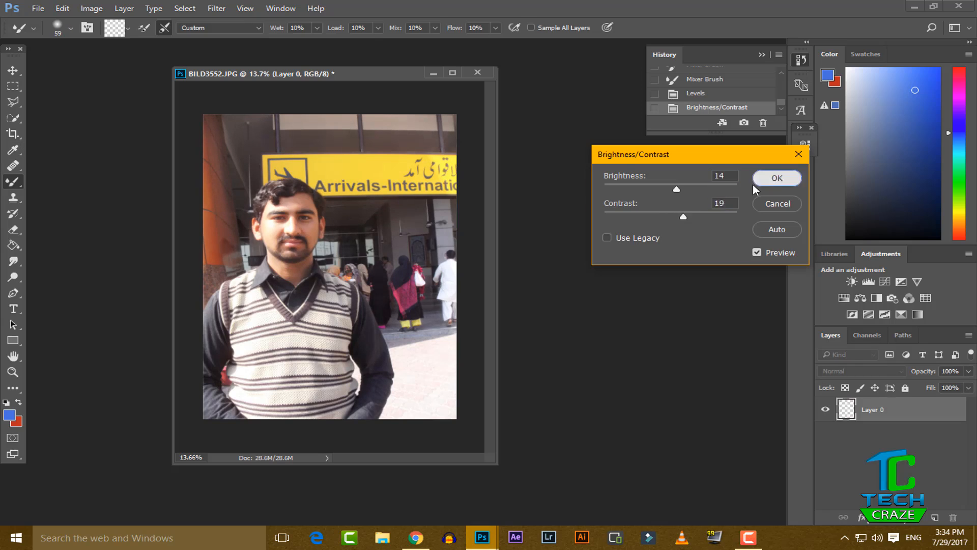
pyautogui.scroll(4, 269, 196)
pyautogui.scroll(-3, 286, 212)
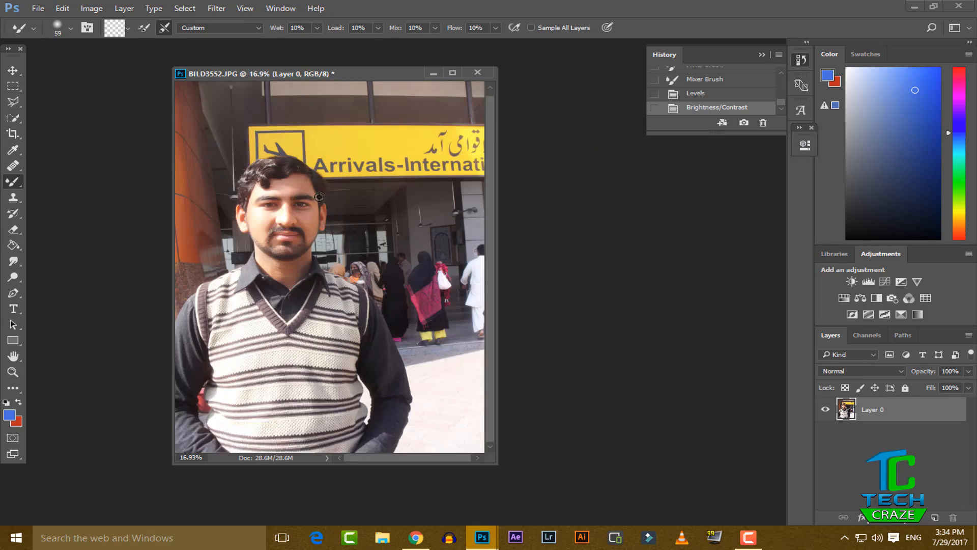
# Step: Add an Exposure adjustment layer with exposure +0.17 and offset -0.0042
pyautogui.click(900, 281)
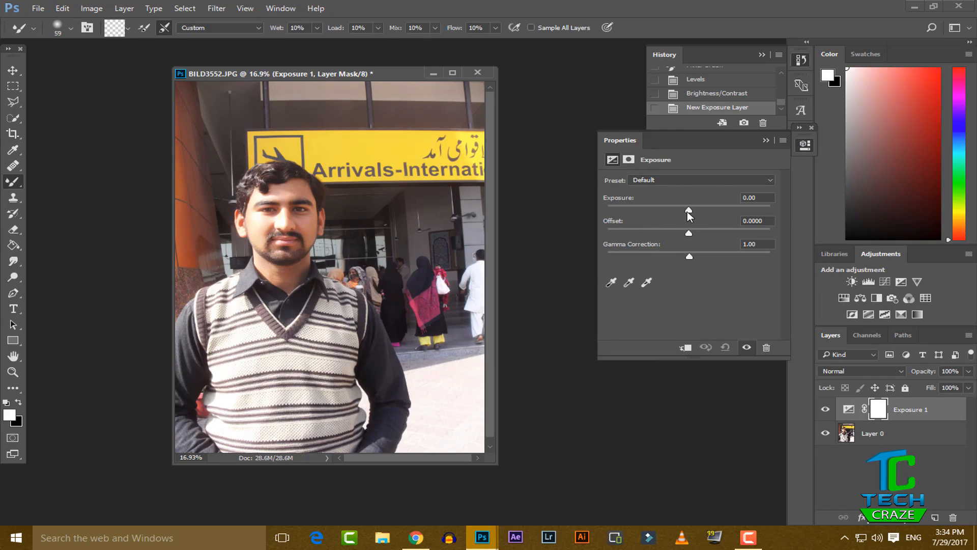
pyautogui.moveTo(688, 211); pyautogui.dragTo(689, 232)
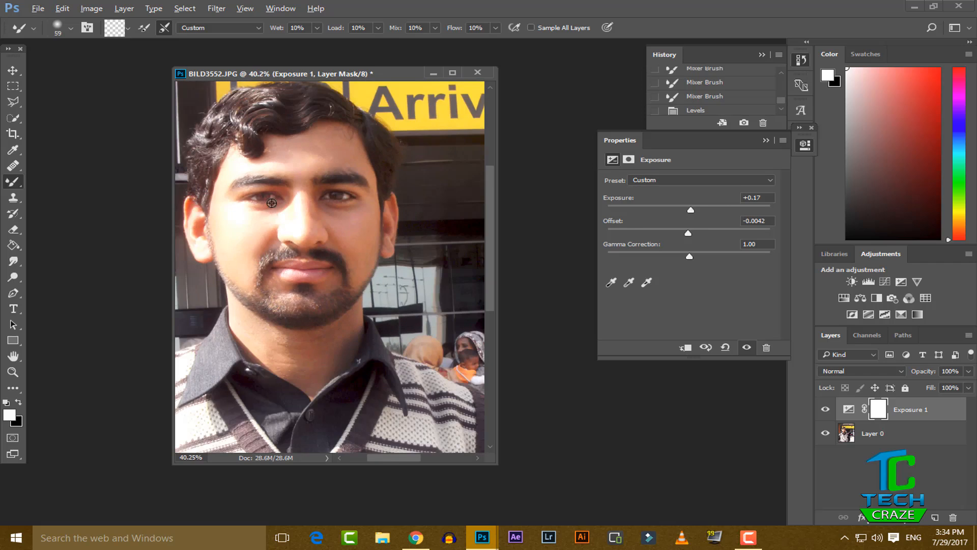
pyautogui.press('alt')
pyautogui.scroll(-4, 350, 178)
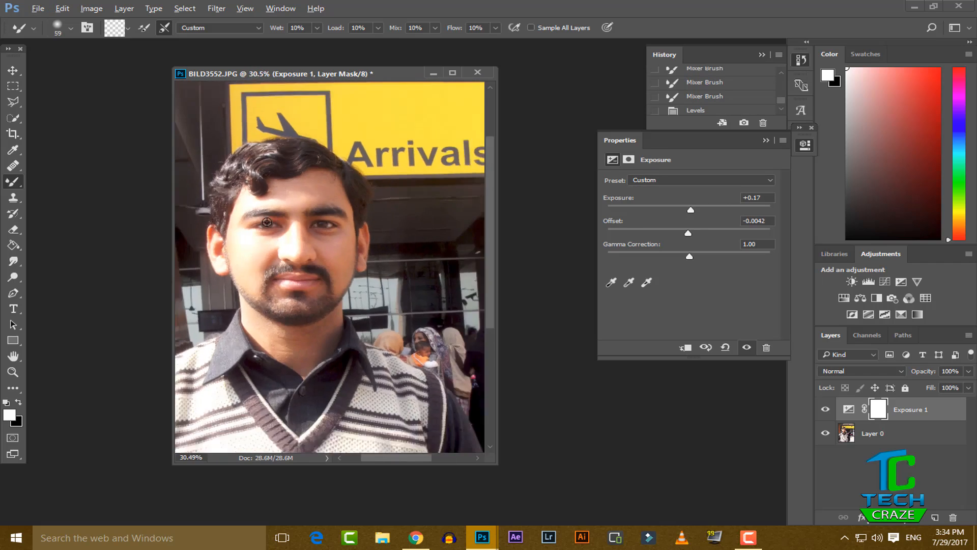
# Step: Lighten both of the man's eyes on Layer 0 with the Dodge Tool
pyautogui.scroll(4, 248, 220)
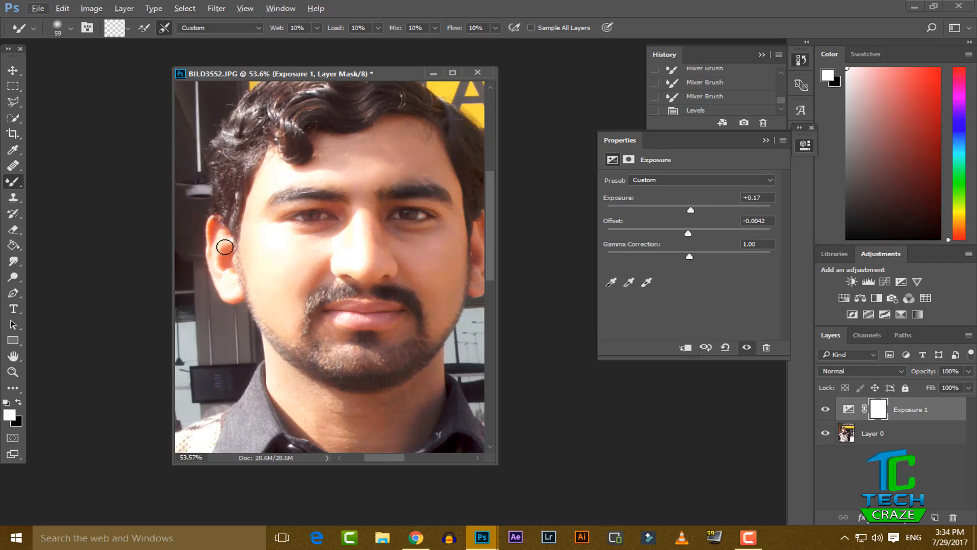
pyautogui.click(13, 277)
pyautogui.click(51, 278)
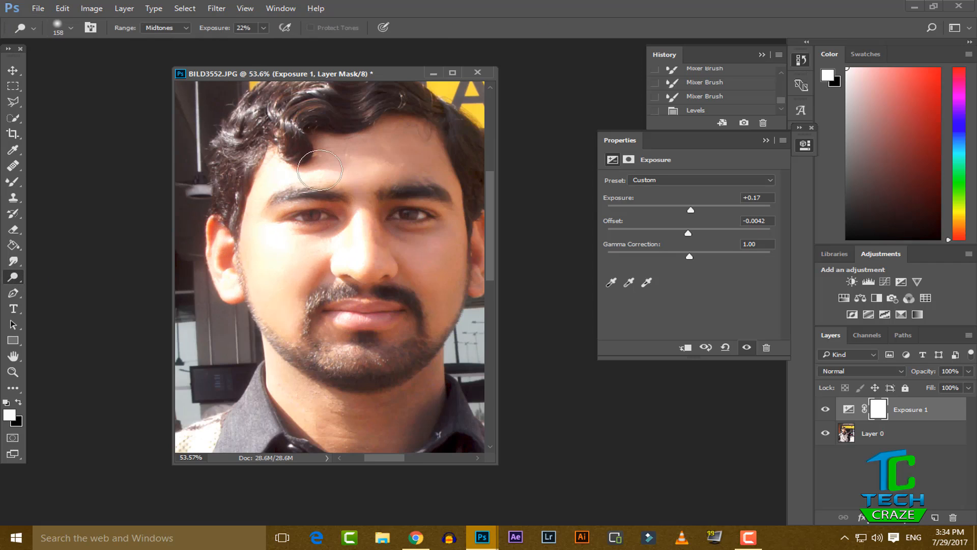
pyautogui.click(882, 439)
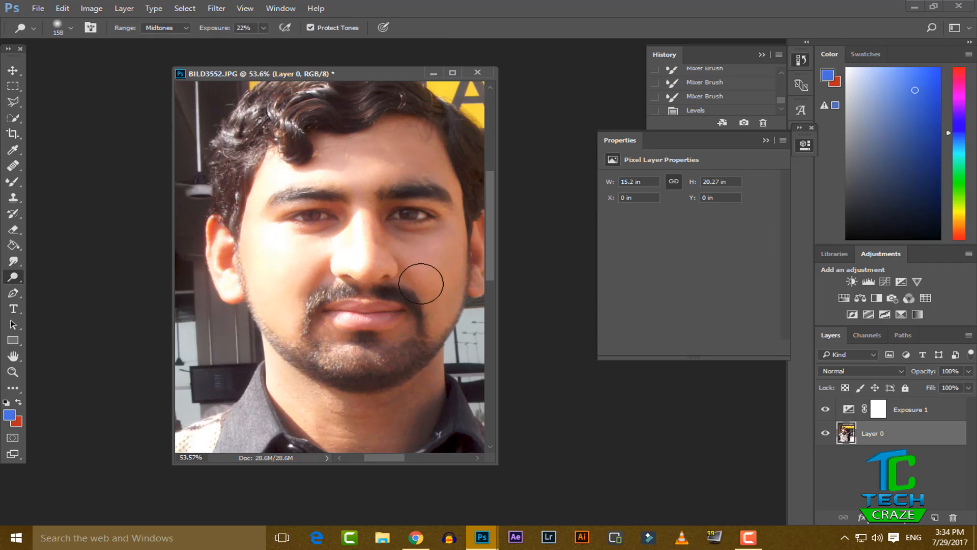
pyautogui.click(306, 213)
pyautogui.click(407, 224)
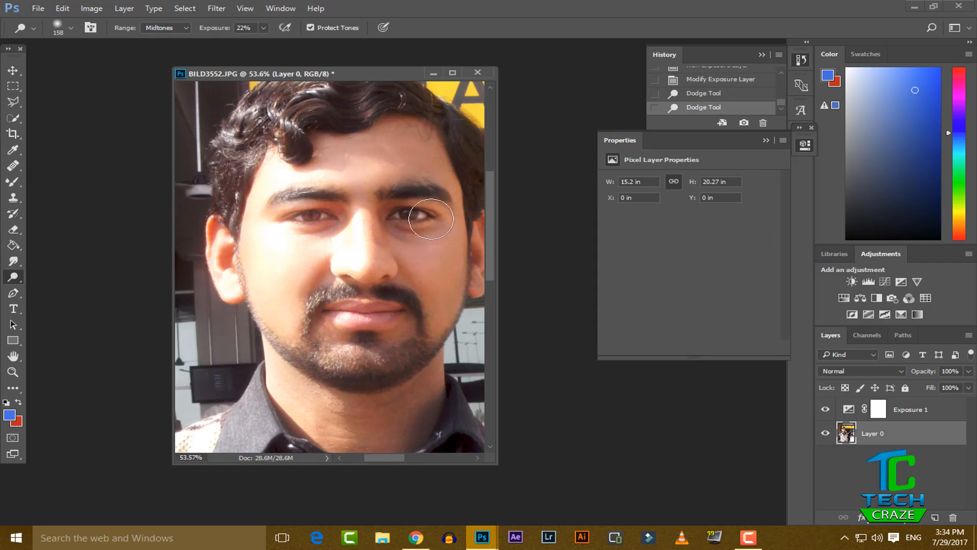
# Step: Darken the area around the man's right eye on Layer 0 with the Burn Tool
pyautogui.click(12, 277)
pyautogui.click(56, 289)
pyautogui.scroll(5, 325, 218)
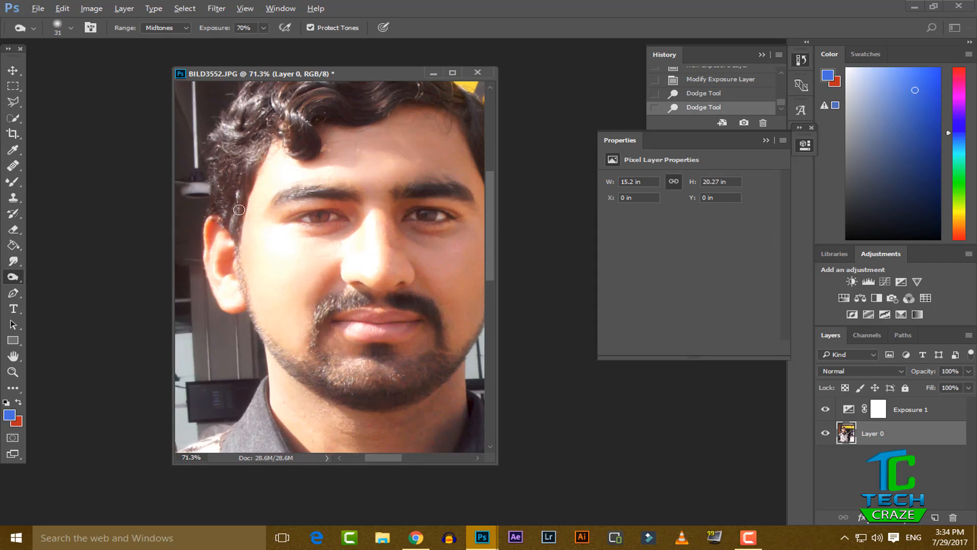
pyautogui.click(398, 243)
pyautogui.scroll(-5, 398, 243)
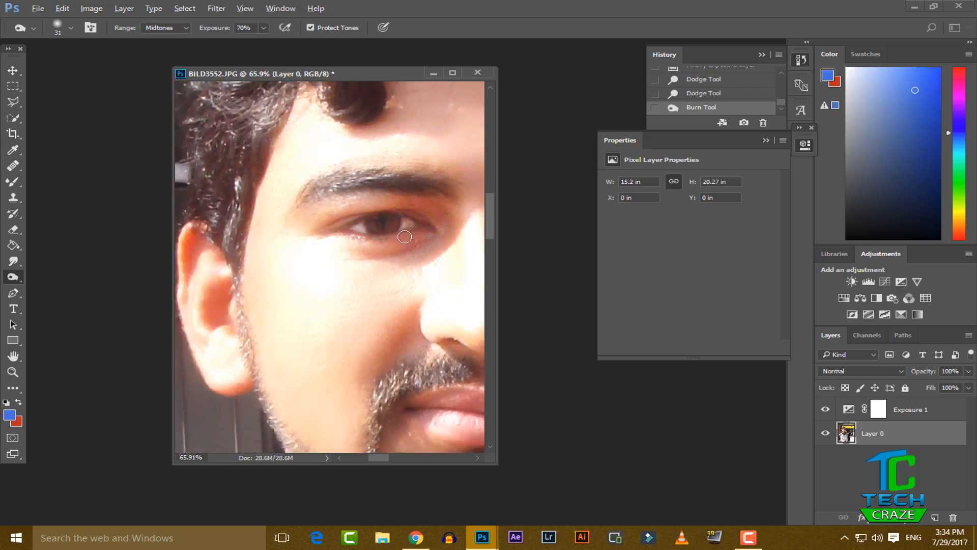
# Step: Undo the last Burn Tool stroke around the man's eye
pyautogui.click(695, 94)
pyautogui.scroll(-4, 361, 189)
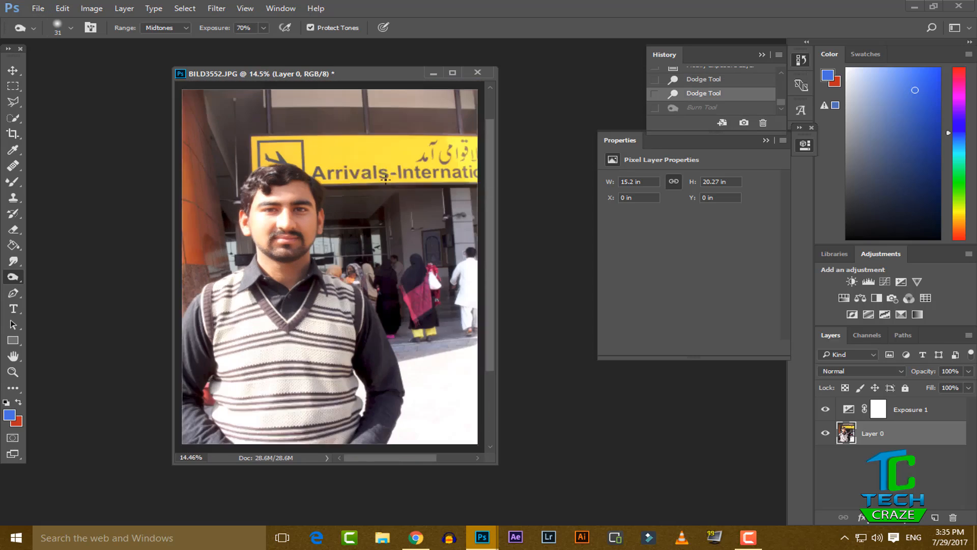
# Step: Select the background around the man on Layer 0 with the Quick Selection Tool, refining it along his hair and shoulders
pyautogui.click(12, 118)
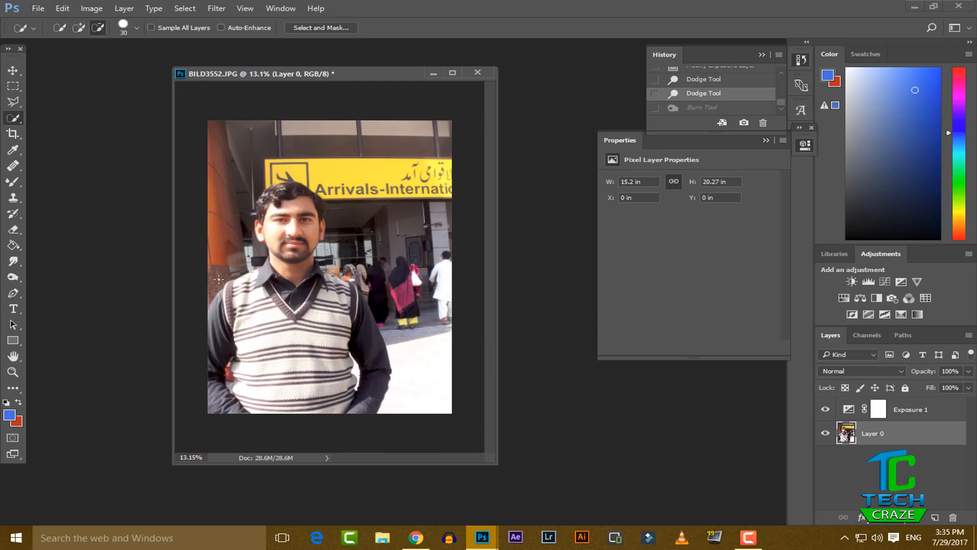
pyautogui.moveTo(242, 248)
pyautogui.mouseDown()
pyautogui.moveTo(256, 172)
pyautogui.moveTo(303, 165)
pyautogui.moveTo(280, 176)
pyautogui.moveTo(317, 178)
pyautogui.moveTo(337, 202)
pyautogui.moveTo(347, 239)
pyautogui.moveTo(343, 257)
pyautogui.moveTo(330, 256)
pyautogui.moveTo(325, 249)
pyautogui.moveTo(368, 229)
pyautogui.moveTo(359, 272)
pyautogui.moveTo(402, 321)
pyautogui.moveTo(422, 388)
pyautogui.moveTo(427, 247)
pyautogui.moveTo(441, 175)
pyautogui.moveTo(445, 208)
pyautogui.moveTo(445, 142)
pyautogui.moveTo(286, 127)
pyautogui.mouseUp()
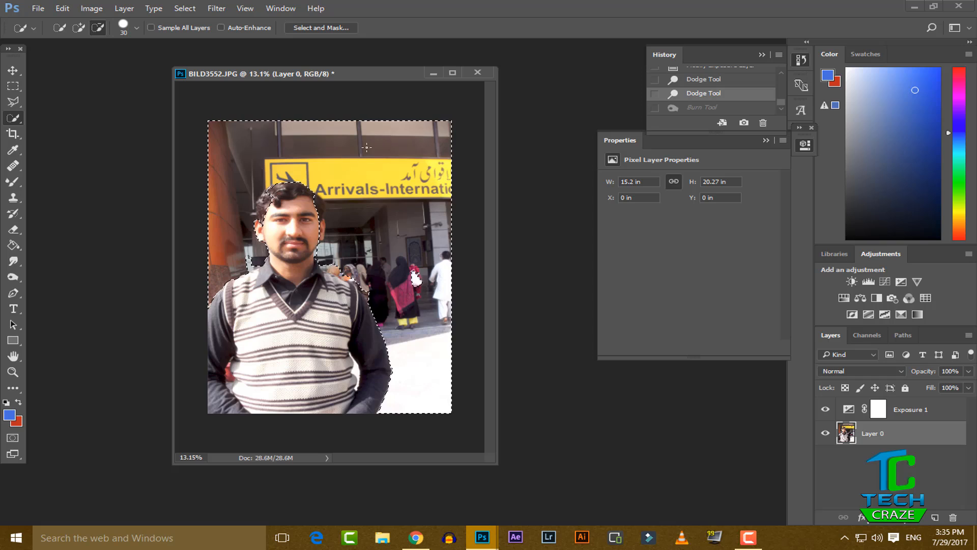
pyautogui.moveTo(366, 147); pyautogui.dragTo(367, 147)
pyautogui.scroll(3, 323, 157)
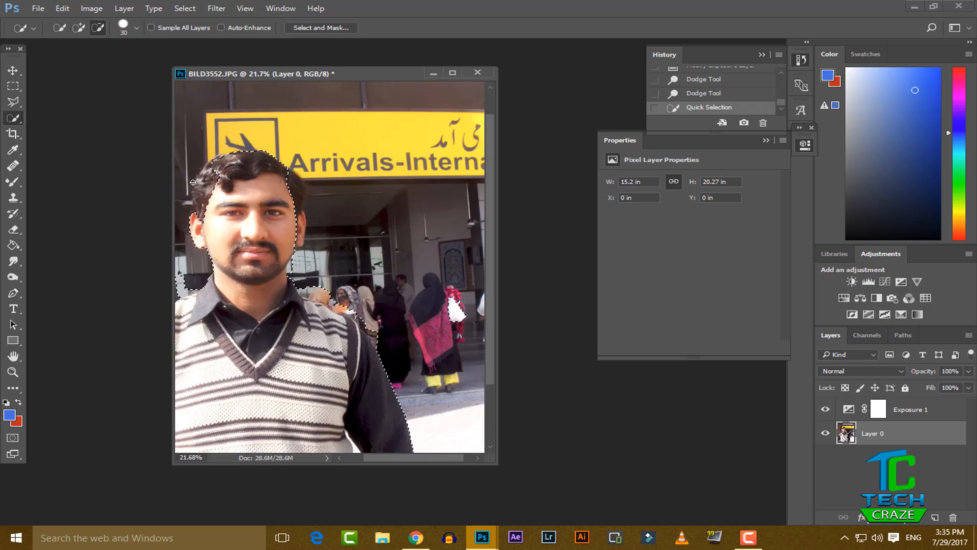
pyautogui.scroll(5, 193, 182)
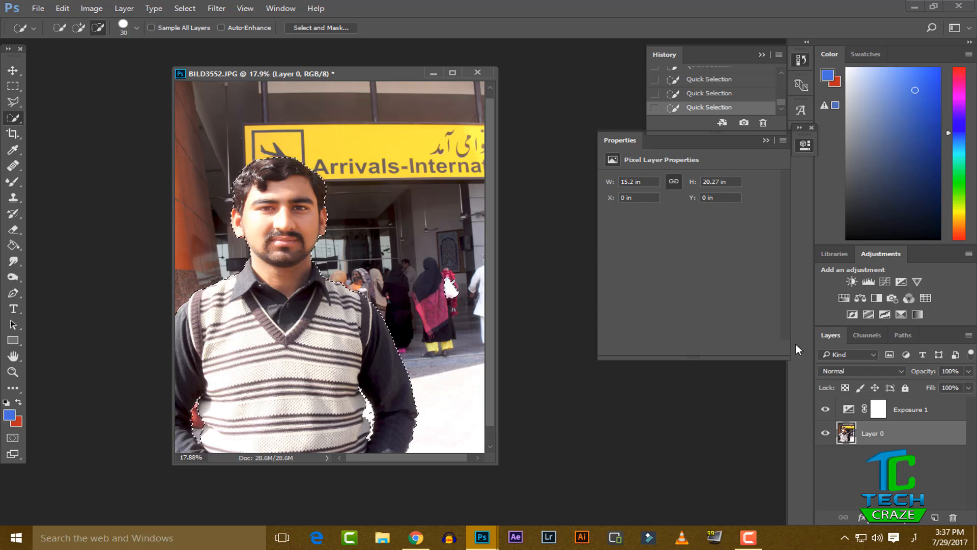
# Step: Add the missed white bag beside the woman in the background to the selection and delete the background from Layer 0
pyautogui.press('Delete')
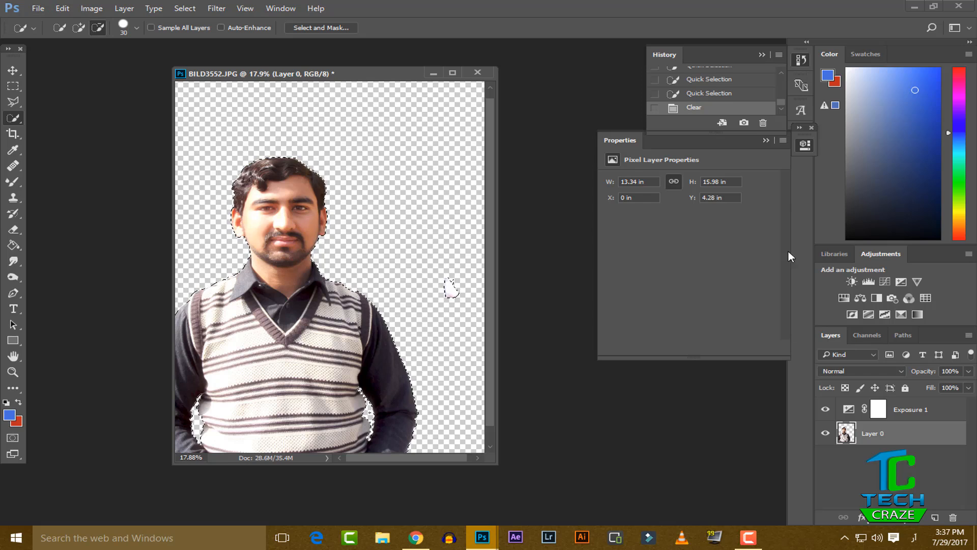
pyautogui.click(709, 79)
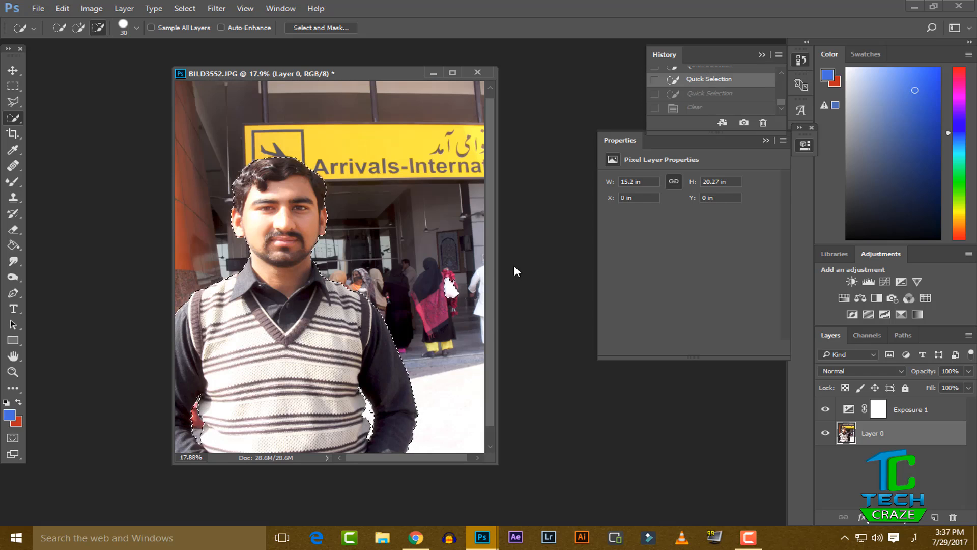
pyautogui.press('shift')
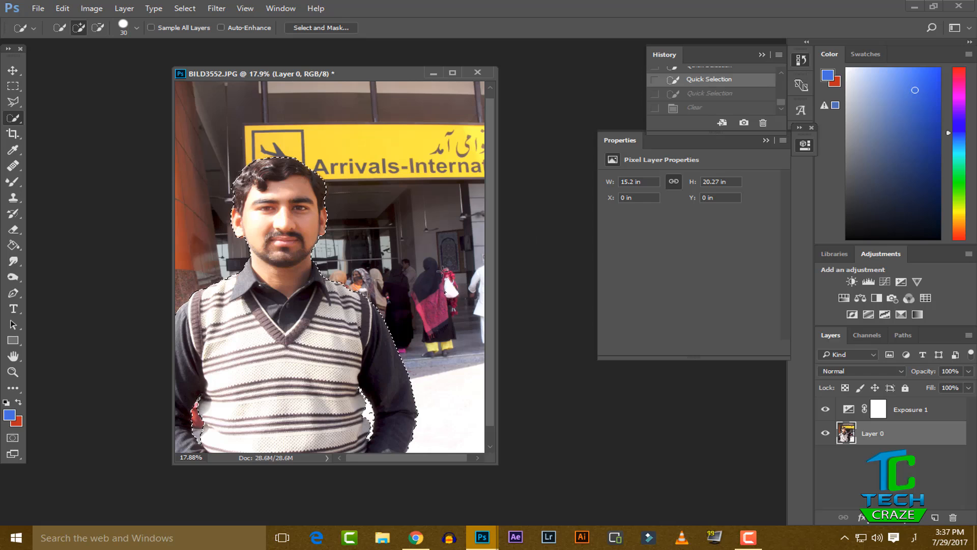
pyautogui.keyDown('shift'); pyautogui.click(448, 287); pyautogui.keyUp('shift')
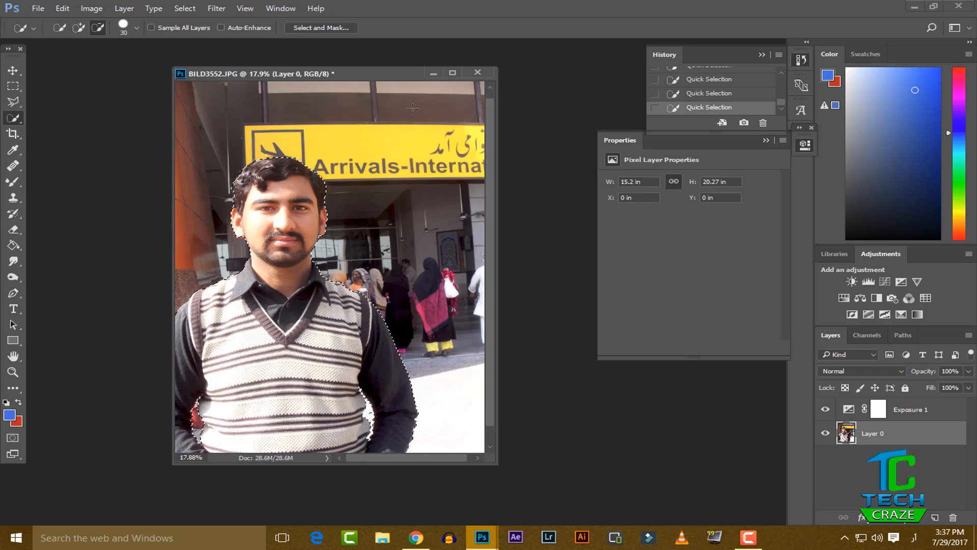
pyautogui.press('Delete')
pyautogui.scroll(1, 335, 272)
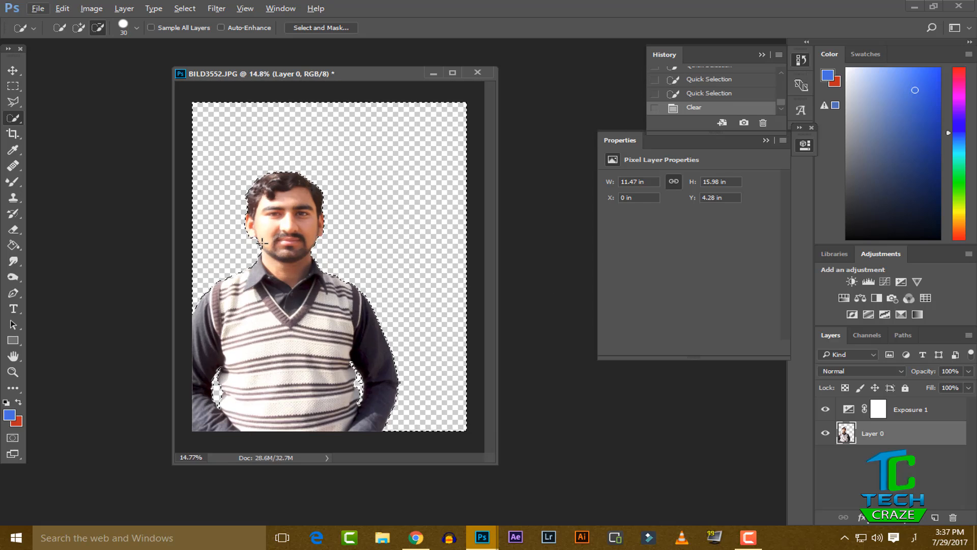
# Step: Feather the background selection with a radius of 4 pixels, applying the effect at canvas bounds
pyautogui.scroll(4, 379, 303)
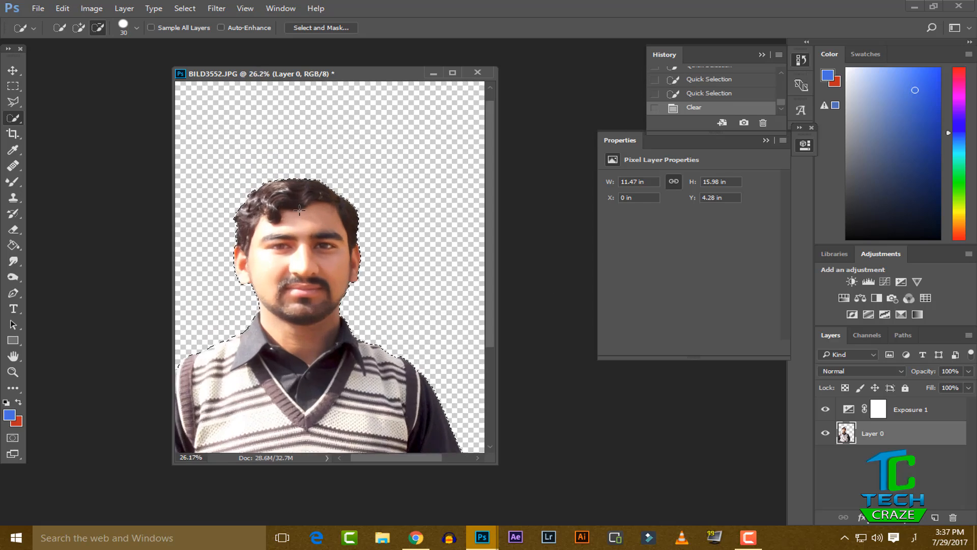
pyautogui.scroll(-3, 379, 302)
pyautogui.scroll(-1, 379, 303)
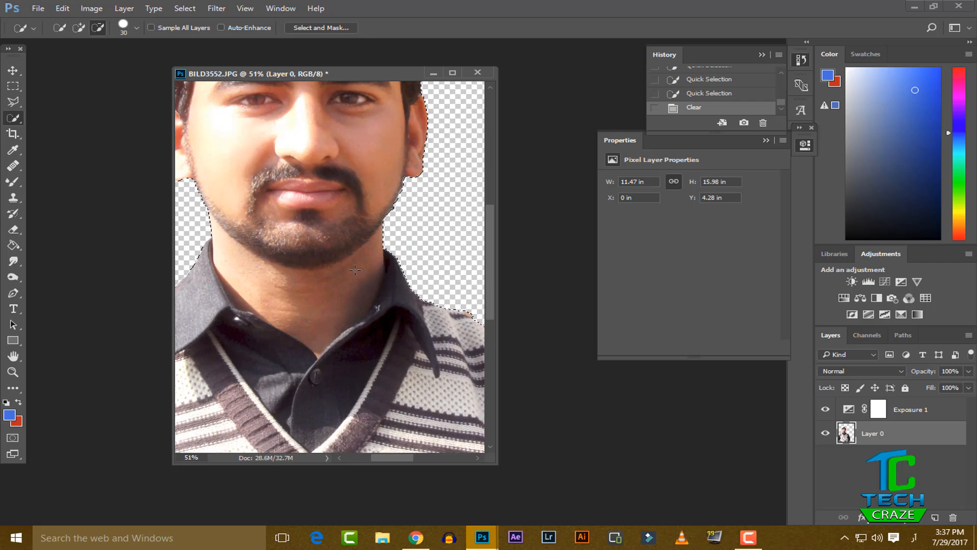
pyautogui.rightClick(341, 246)
pyautogui.click(379, 279)
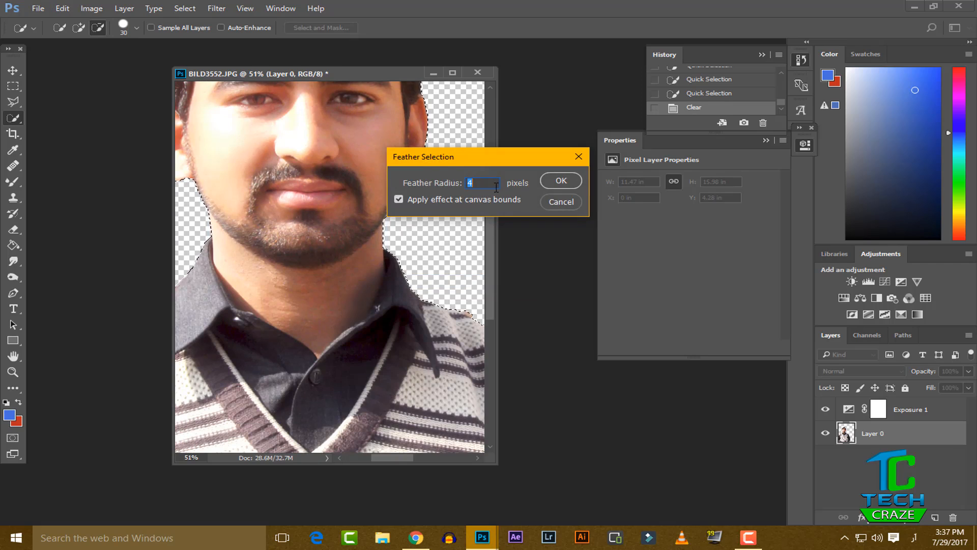
pyautogui.click(549, 181)
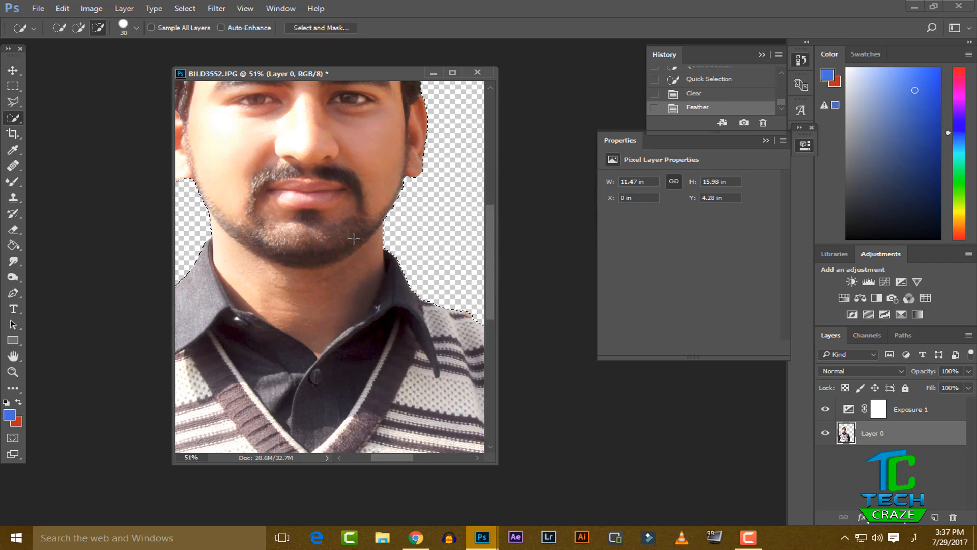
# Step: Clear the feathered selection on Layer 0 several times to soften the cutout's edges, and check the outline around the man
pyautogui.press('Delete')
pyautogui.press('Delete')
pyautogui.press('Delete')
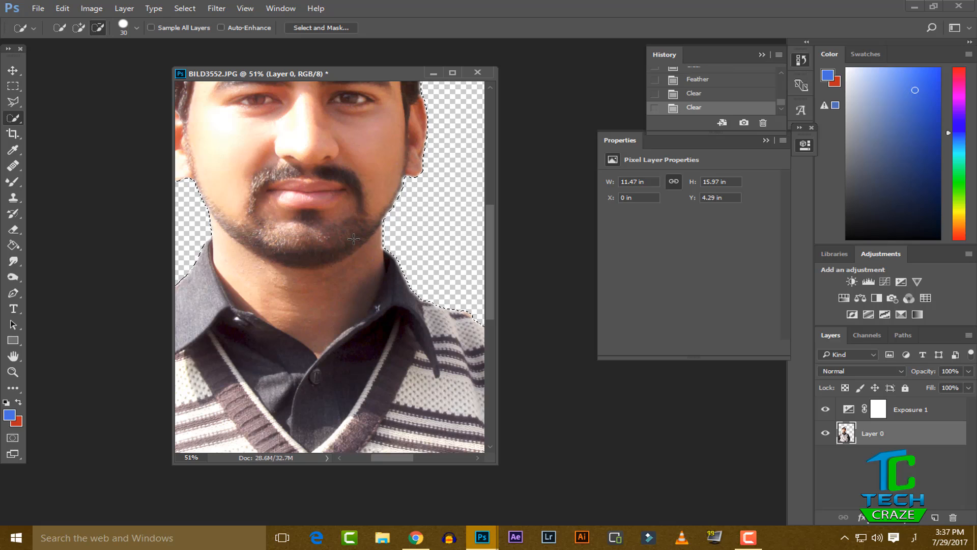
pyautogui.press('Delete')
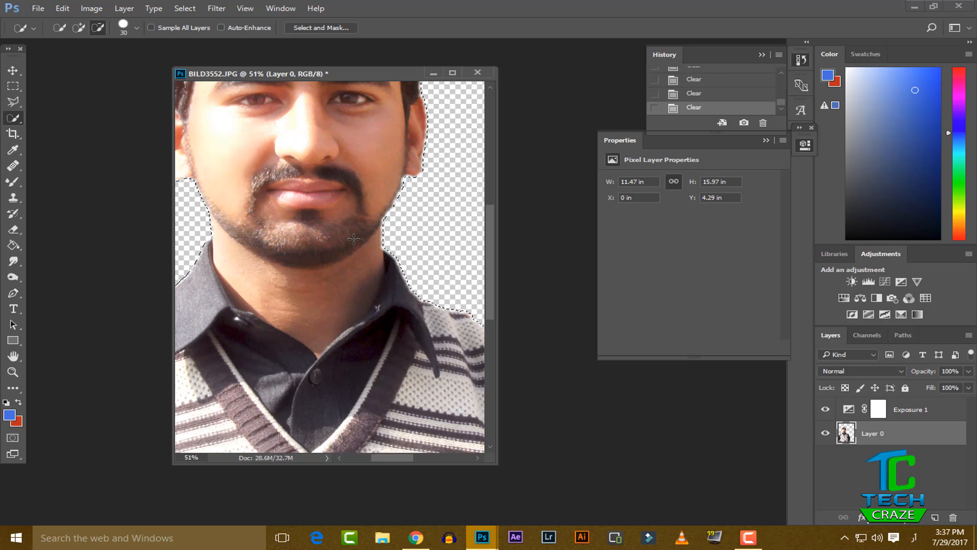
pyautogui.scroll(3, 330, 262)
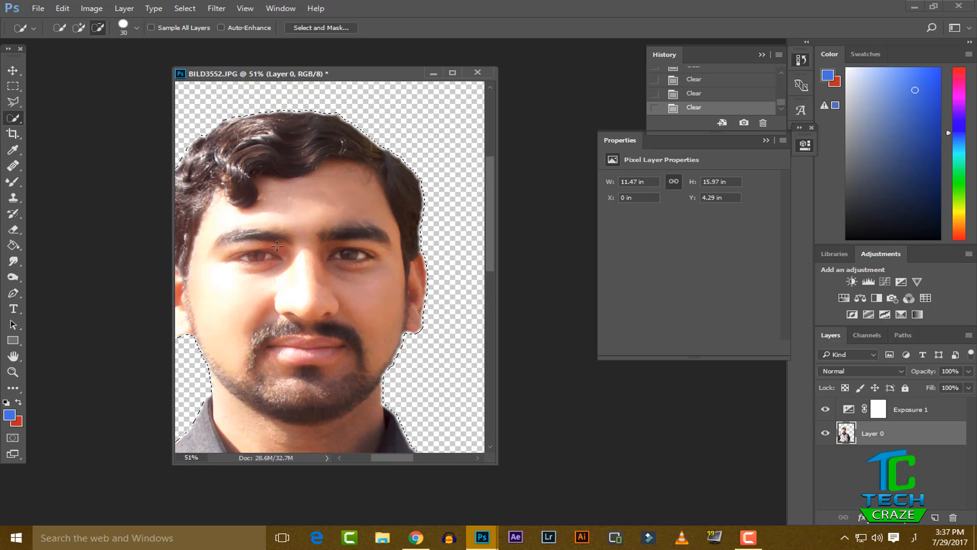
pyautogui.scroll(5, 309, 281)
pyautogui.scroll(-8, 229, 218)
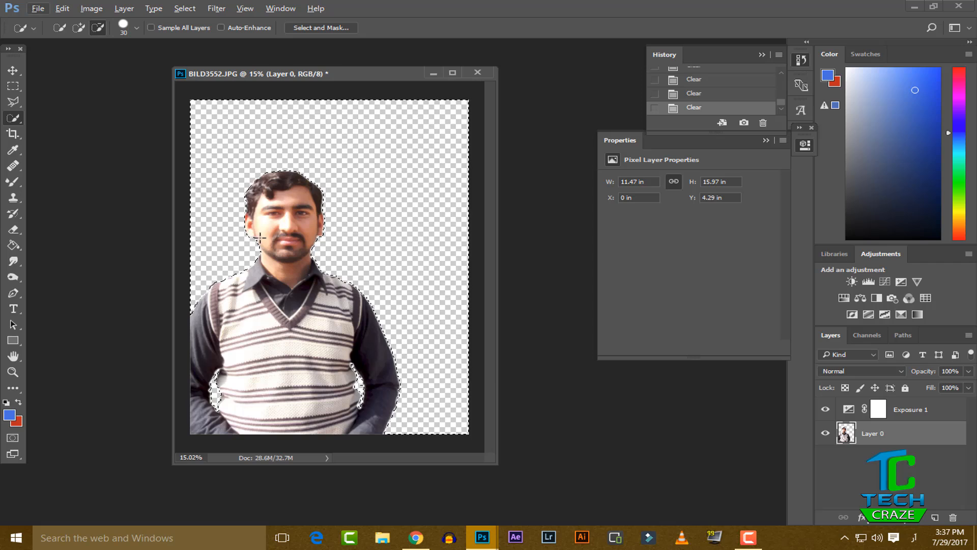
pyautogui.scroll(1, 259, 184)
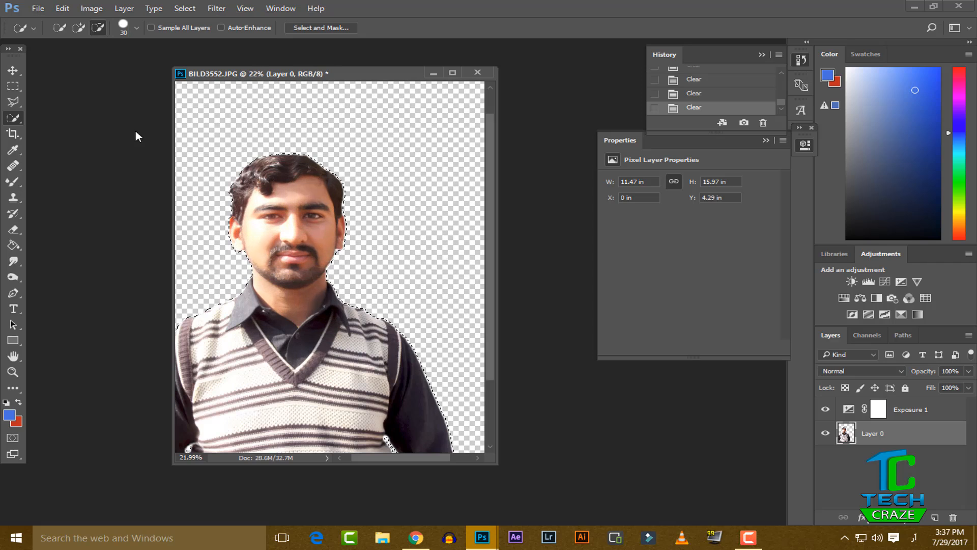
# Step: Create a 1.5 by 2 inch RGB document at 300 pixels/inch with a white background, and float it beside the photo
pyautogui.click(38, 8)
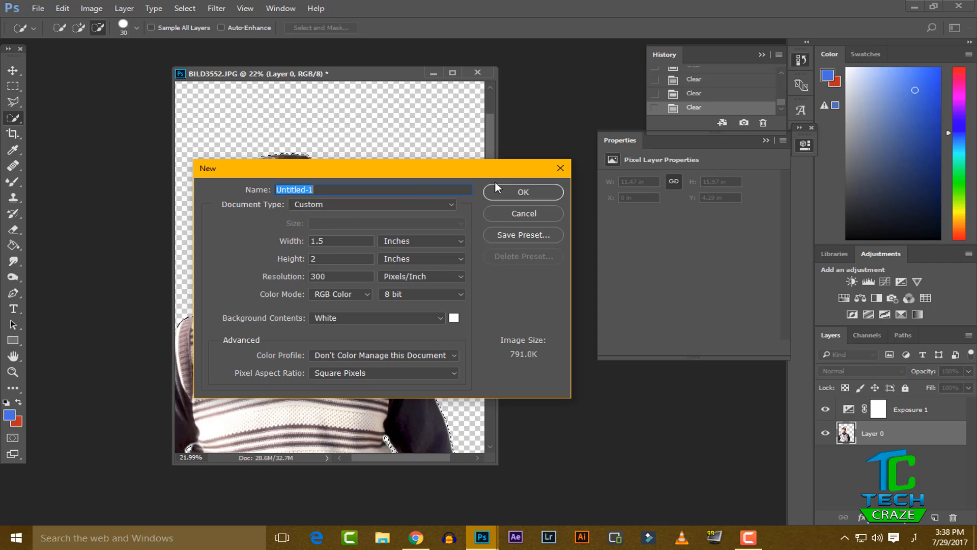
pyautogui.click(510, 192)
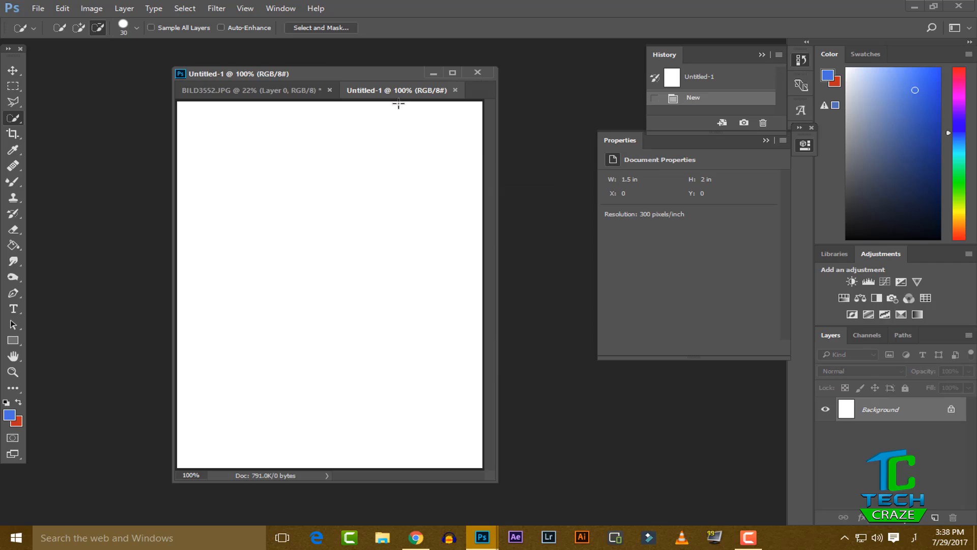
pyautogui.moveTo(405, 90); pyautogui.dragTo(433, 107)
pyautogui.click(12, 70)
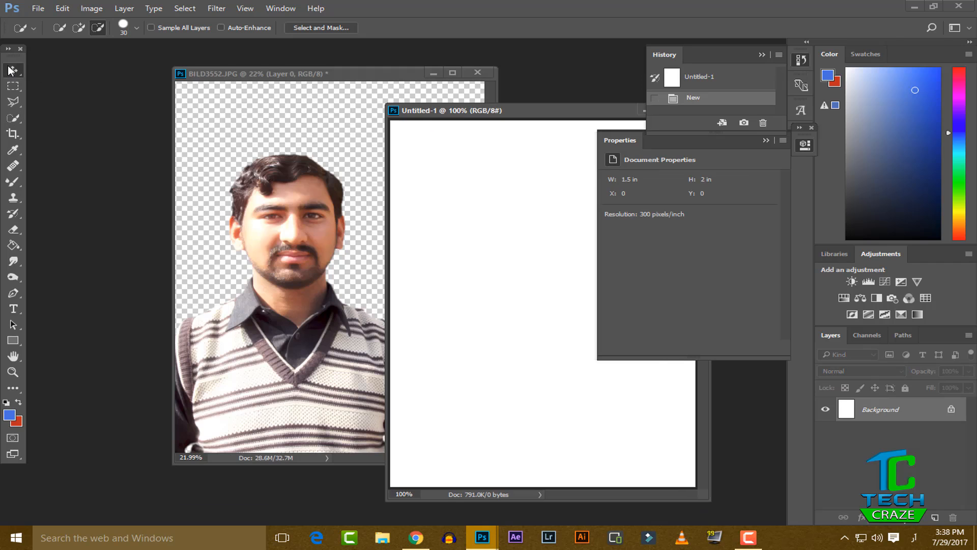
pyautogui.click(269, 216)
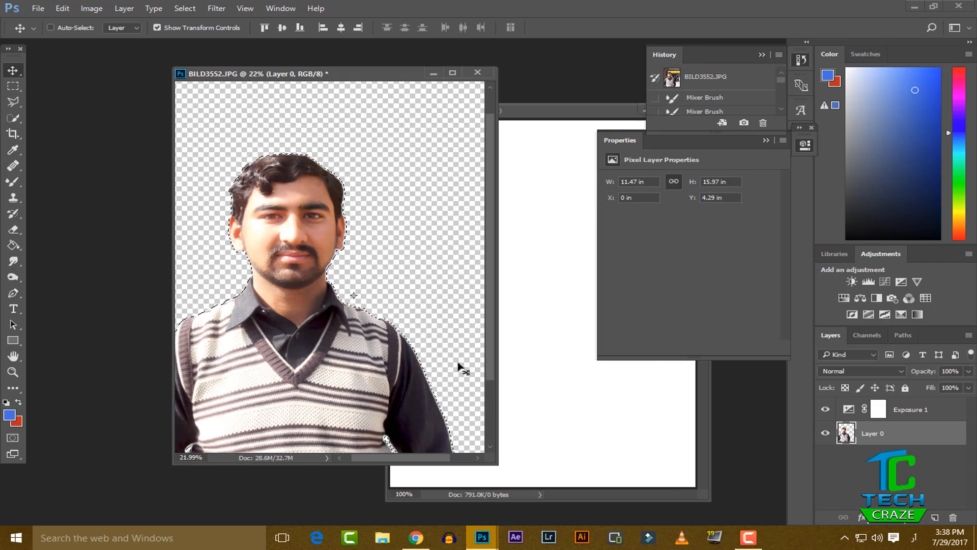
pyautogui.moveTo(538, 108); pyautogui.dragTo(402, 78)
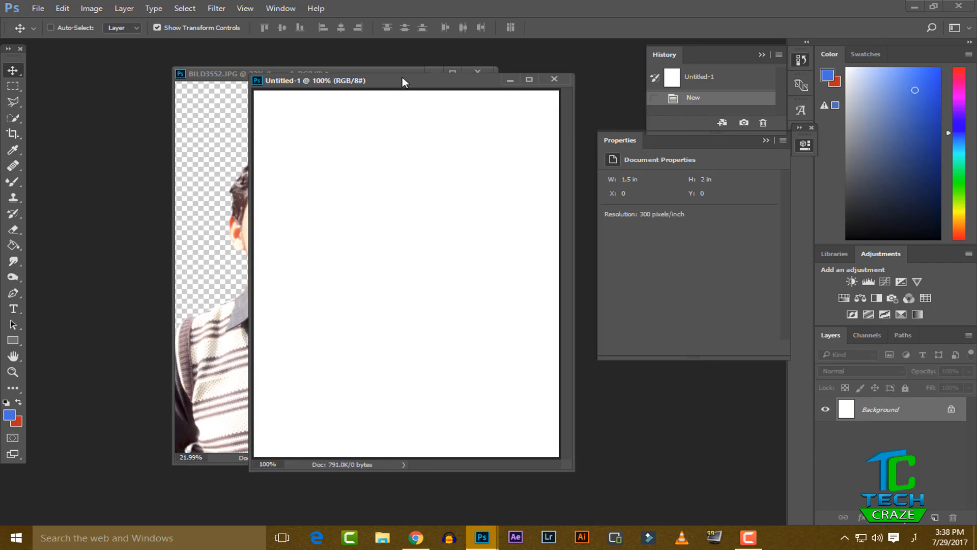
pyautogui.scroll(-2, 339, 225)
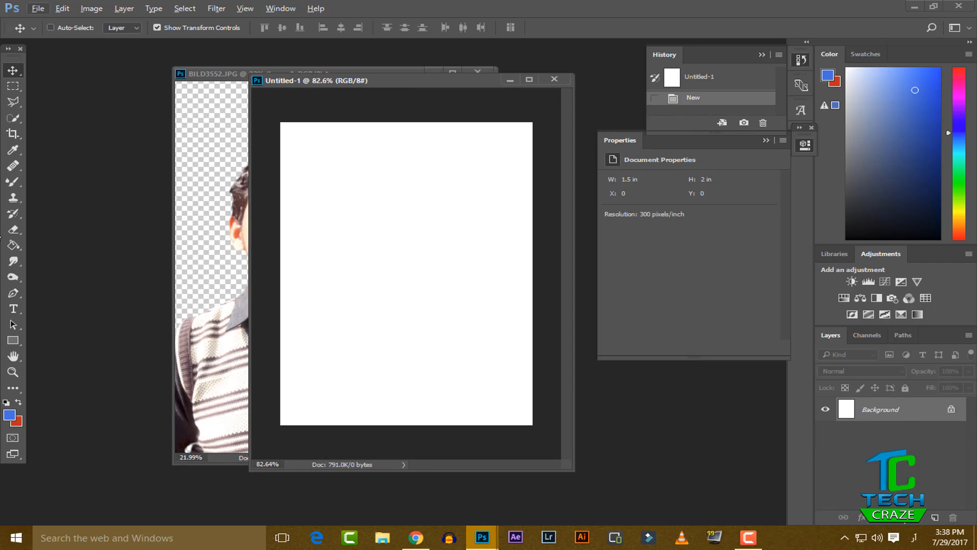
# Step: Fill the new document's background with blue using the Paint Bucket Tool
pyautogui.click(12, 246)
pyautogui.rightClick(12, 246)
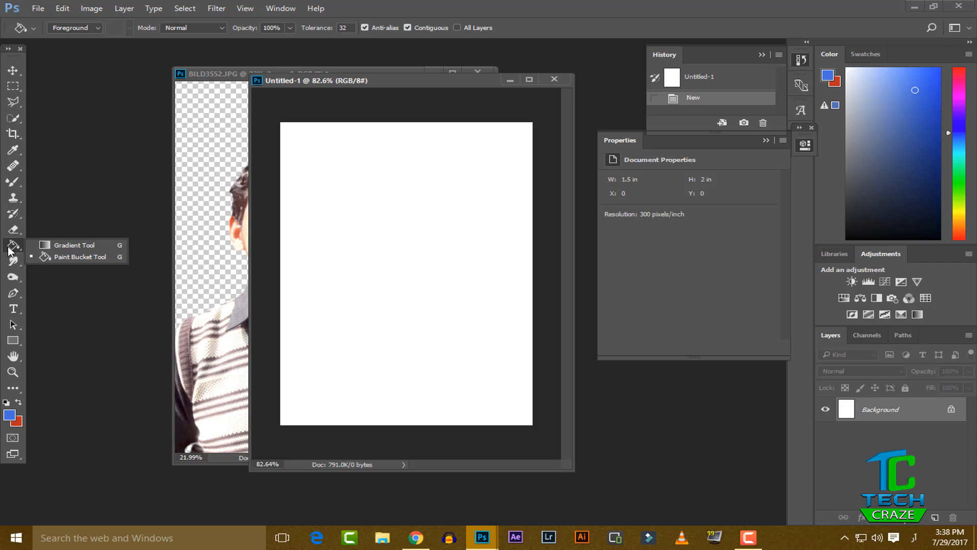
pyautogui.click(59, 258)
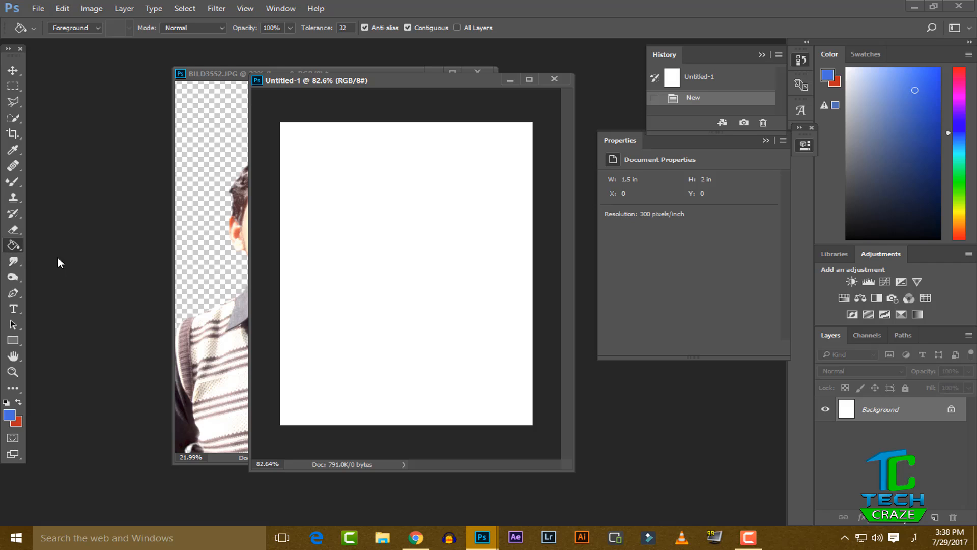
pyautogui.click(16, 416)
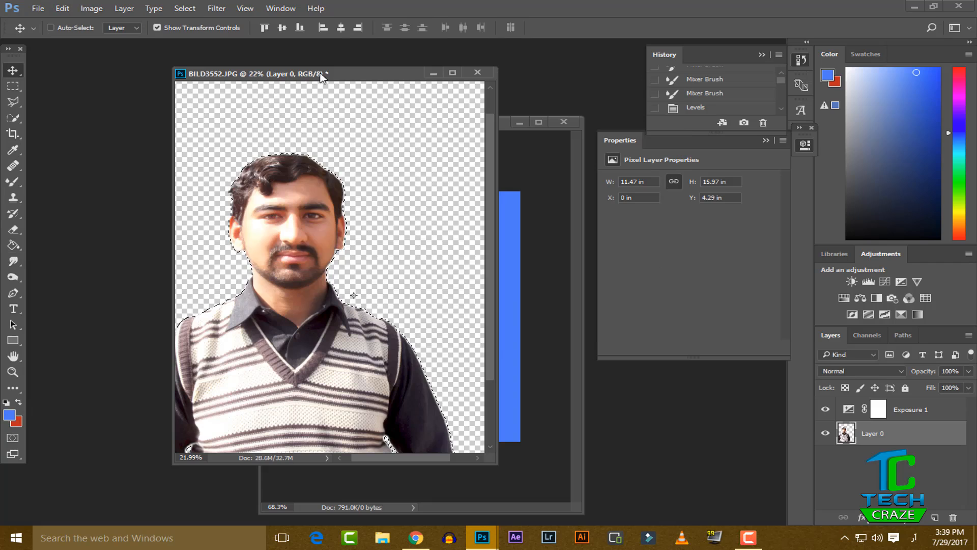
# Step: Copy the cut-out man into the blue Untitled-1 document and close BILD3552.JPG without saving
pyautogui.moveTo(324, 76); pyautogui.dragTo(135, 96)
pyautogui.moveTo(122, 237); pyautogui.dragTo(342, 238)
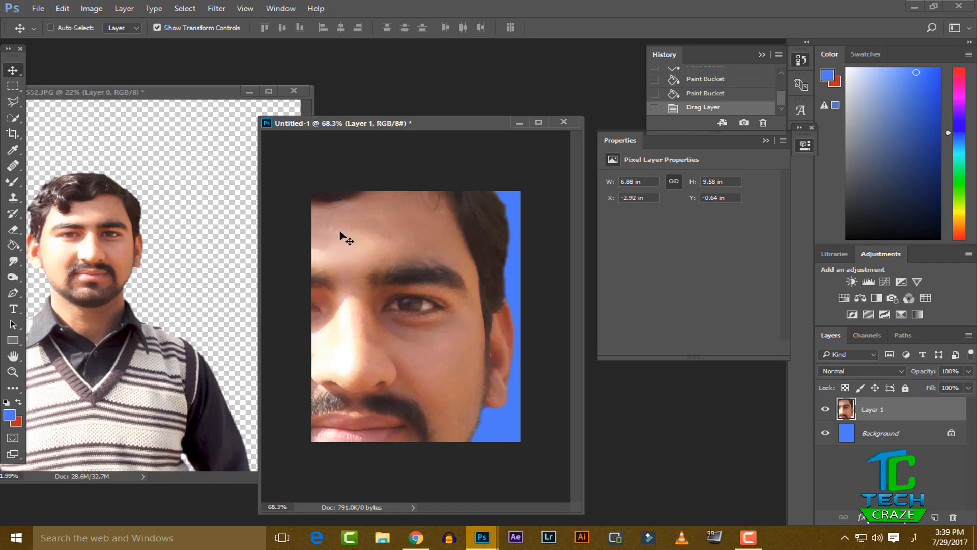
pyautogui.click(294, 91)
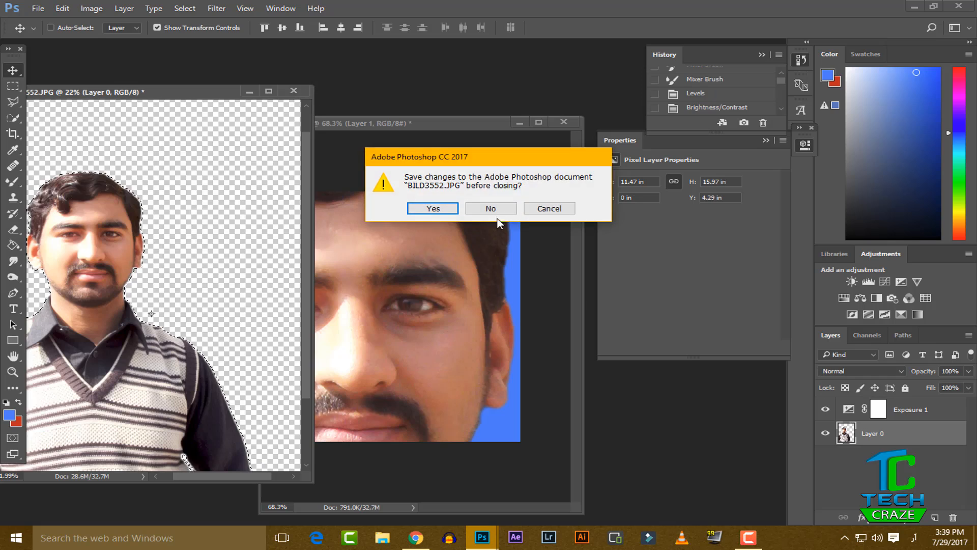
pyautogui.click(490, 208)
pyautogui.click(39, 8)
pyautogui.click(49, 22)
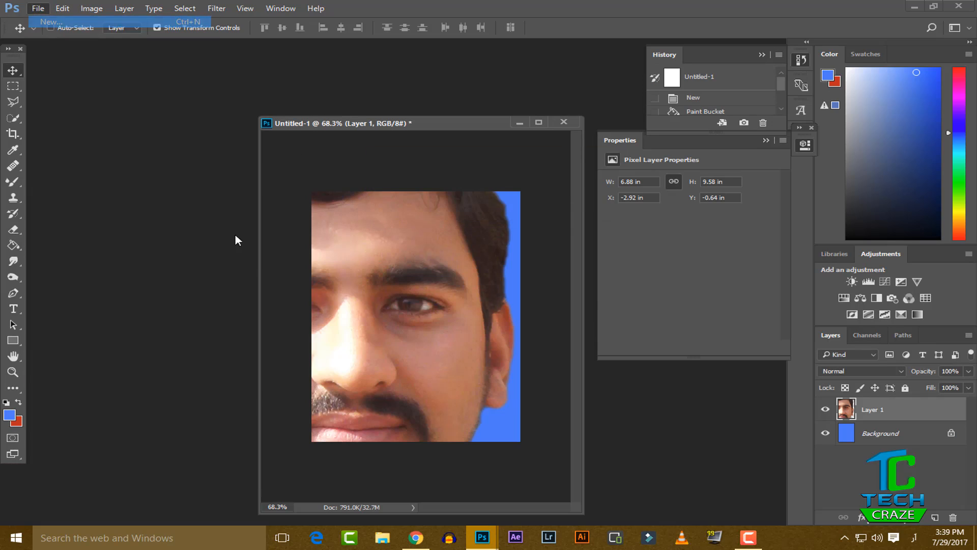
pyautogui.doubleClick(340, 276)
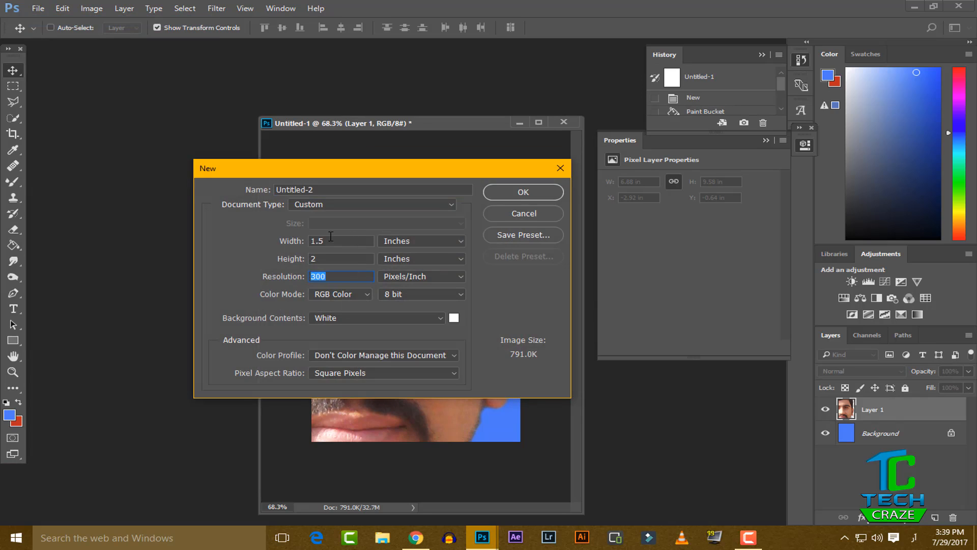
pyautogui.click(522, 212)
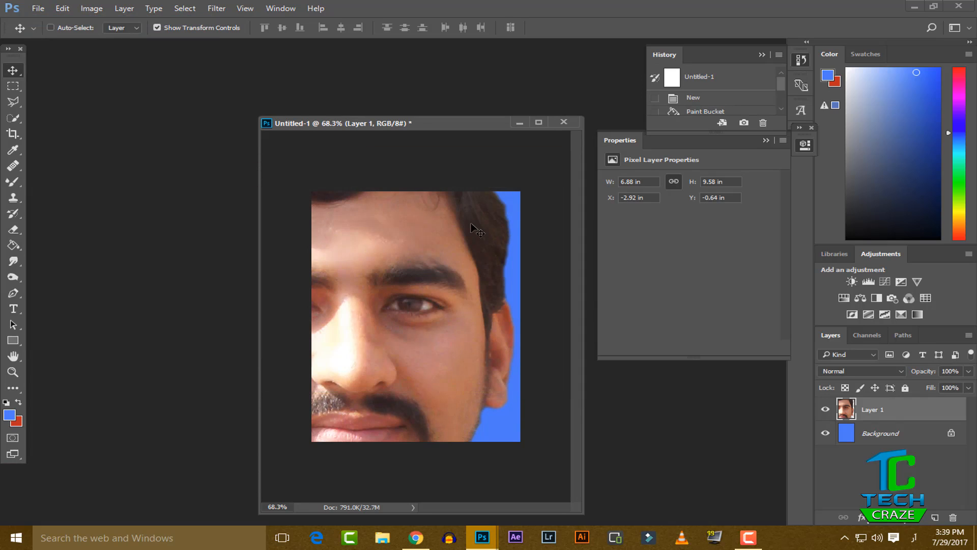
# Step: Scale down Layer 1 so the man's head and upper body fit within the blue canvas
pyautogui.scroll(-5, 470, 224)
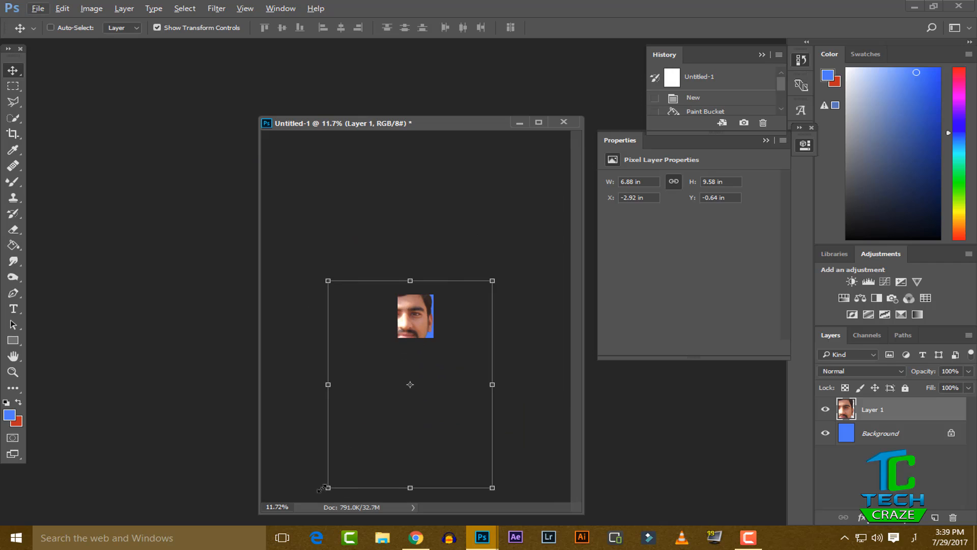
pyautogui.moveTo(329, 487); pyautogui.dragTo(392, 342)
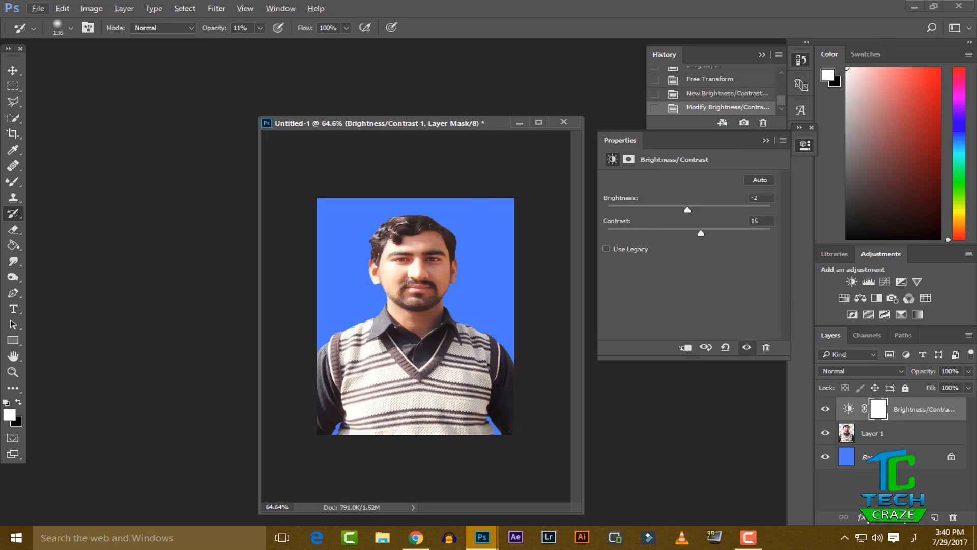
# Step: Merge the Brightness/Contrast adjustment, Layer 1 and the blue background into a single layer
pyautogui.click(871, 456)
pyautogui.keyDown('ctrl'); pyautogui.click(871, 440); pyautogui.keyUp('ctrl')
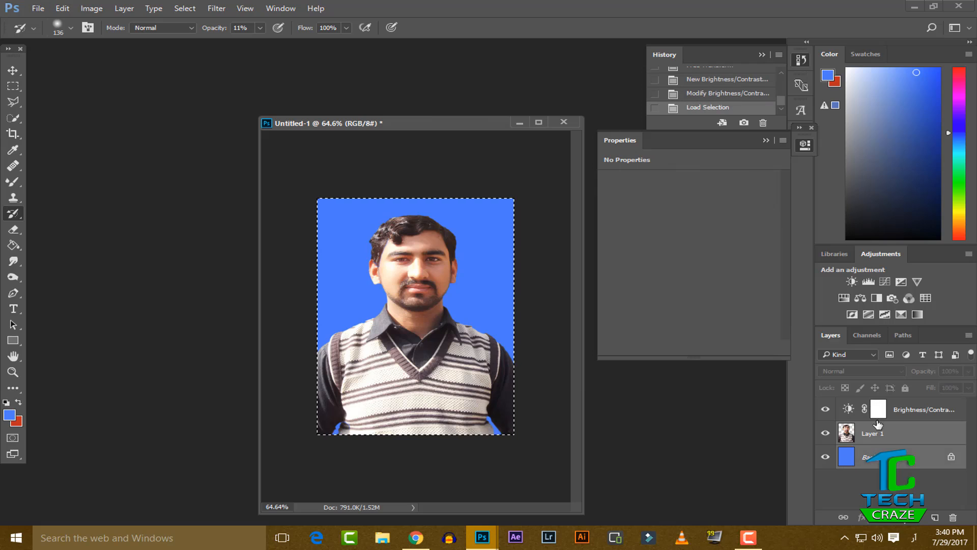
pyautogui.rightClick(874, 440)
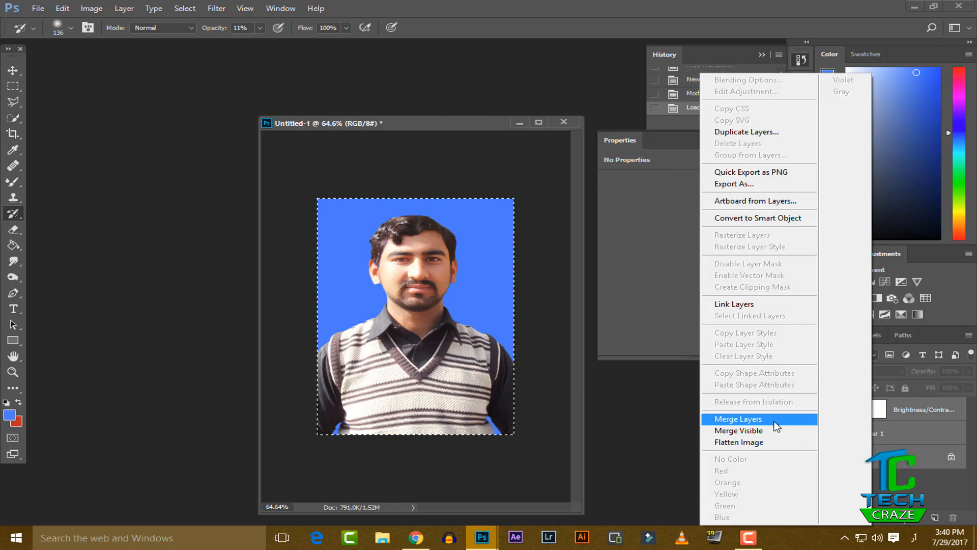
pyautogui.click(739, 419)
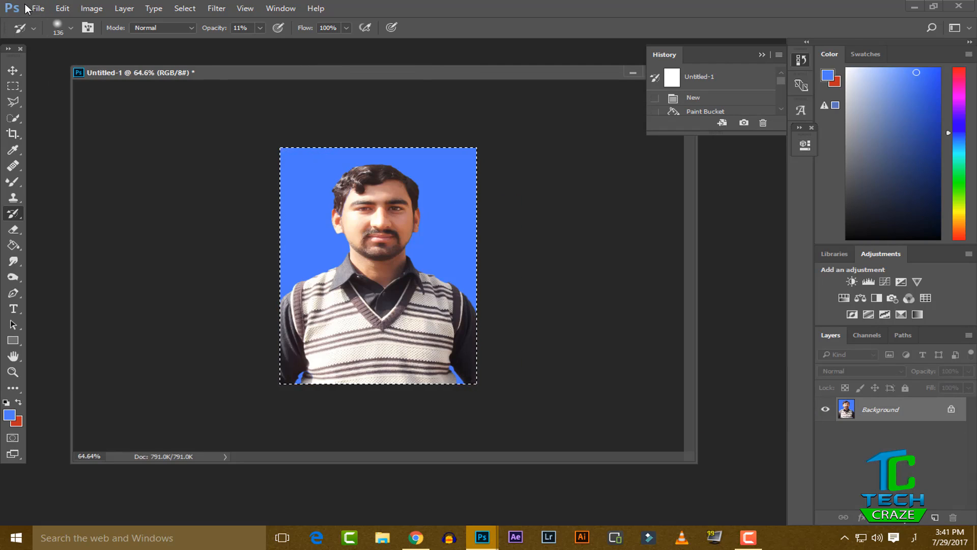
# Step: Create a 6 by 4 inch RGB document at 300 pixels/inch with a white background, and float its window
pyautogui.hotkey('alt', 'f')
pyautogui.press('Return')
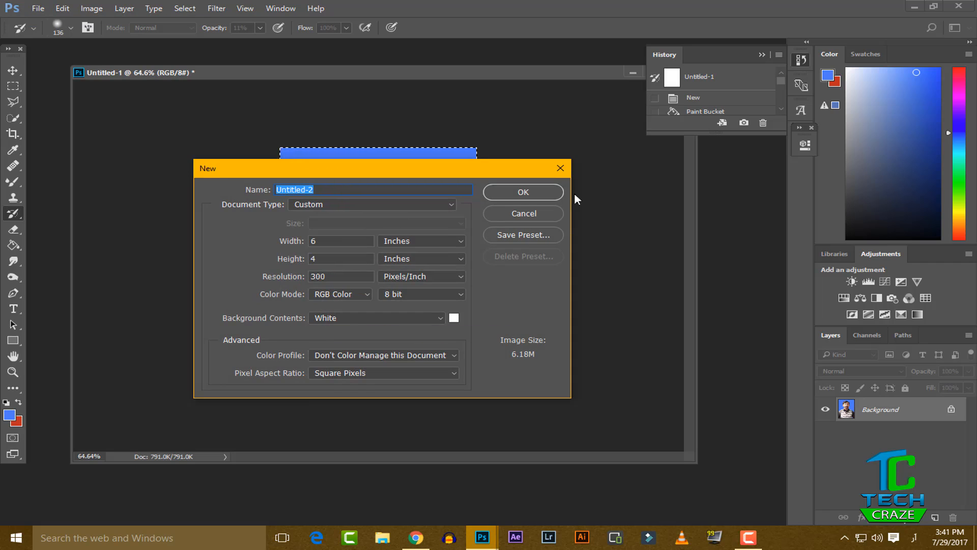
pyautogui.click(548, 193)
pyautogui.moveTo(263, 84); pyautogui.dragTo(334, 145)
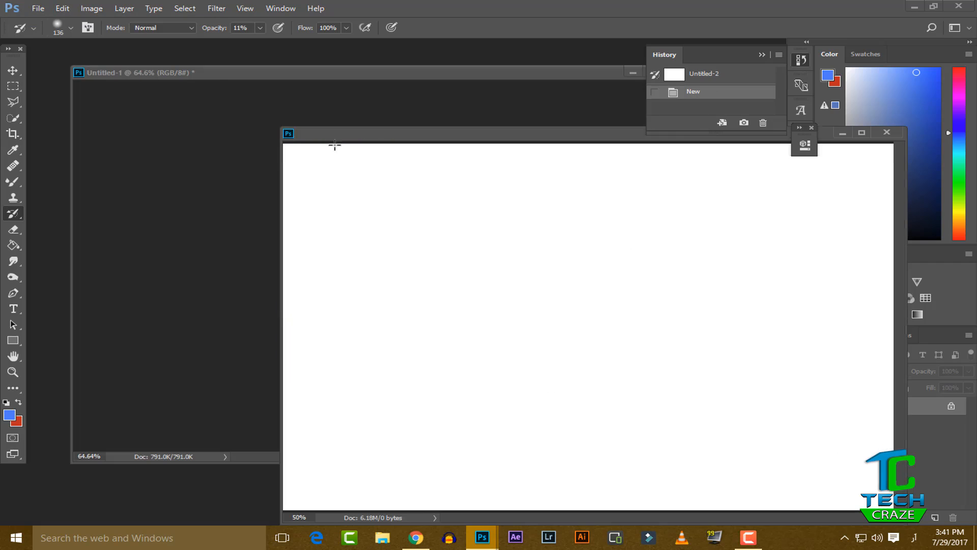
# Step: Copy the merged passport portrait into the new white 6 by 4 inch document with the Move Tool
pyautogui.click(210, 78)
pyautogui.click(12, 71)
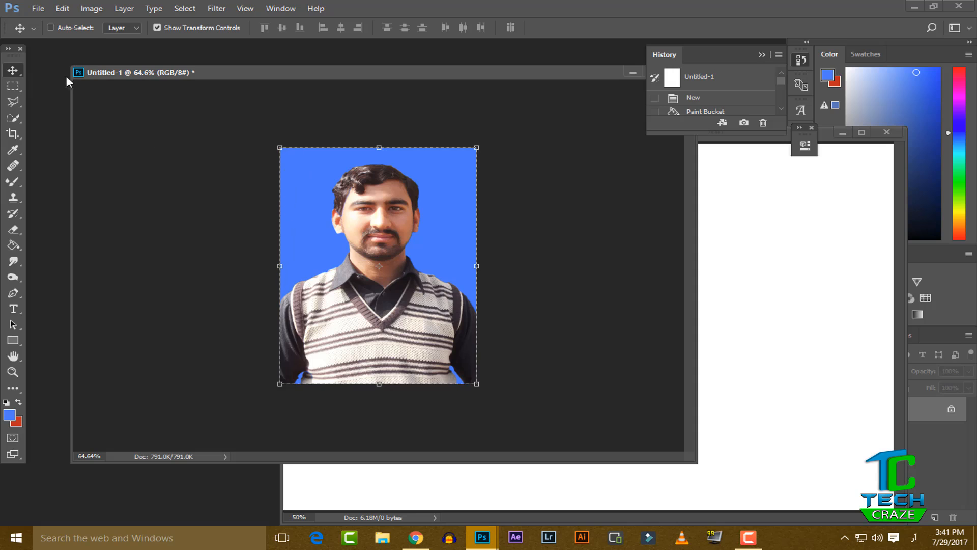
pyautogui.moveTo(331, 194); pyautogui.dragTo(746, 275)
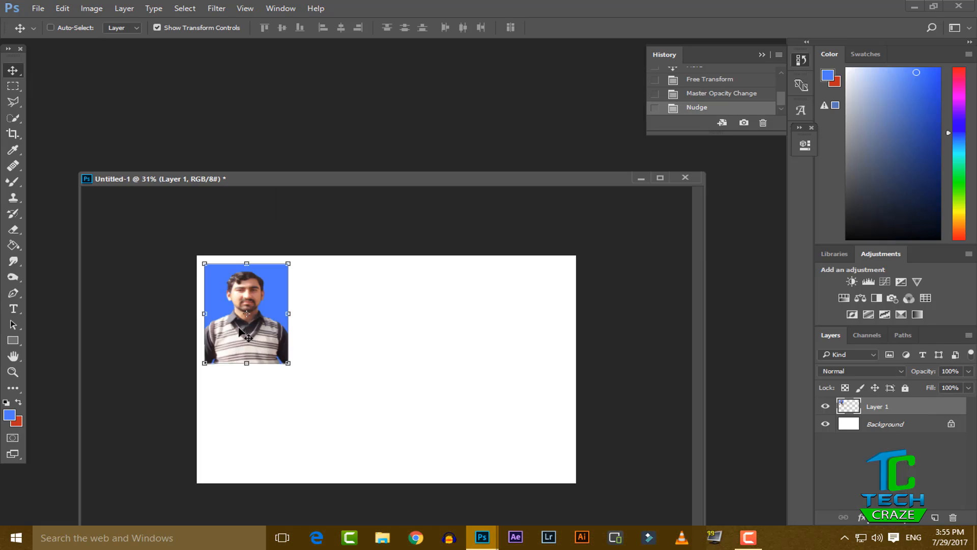
# Step: Nudge the portrait layer slightly upward to sit near the upper-left corner of the white canvas
pyautogui.press('Up')
pyautogui.press('Up')
pyautogui.press('Up')
pyautogui.press('Up')
pyautogui.press('Up')
pyautogui.press('Up')
pyautogui.press('Up')
pyautogui.press('Up')
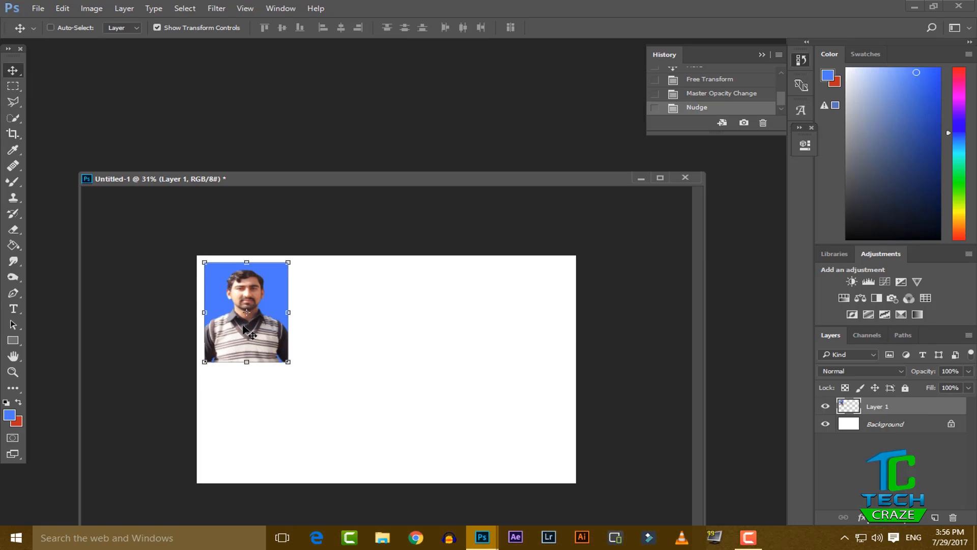
# Step: Duplicate the portrait seven times to fill the canvas with two evenly spaced rows of four photos
pyautogui.press('alt')
pyautogui.moveTo(253, 335); pyautogui.dragTo(433, 332)
pyautogui.scroll(1, 432, 336)
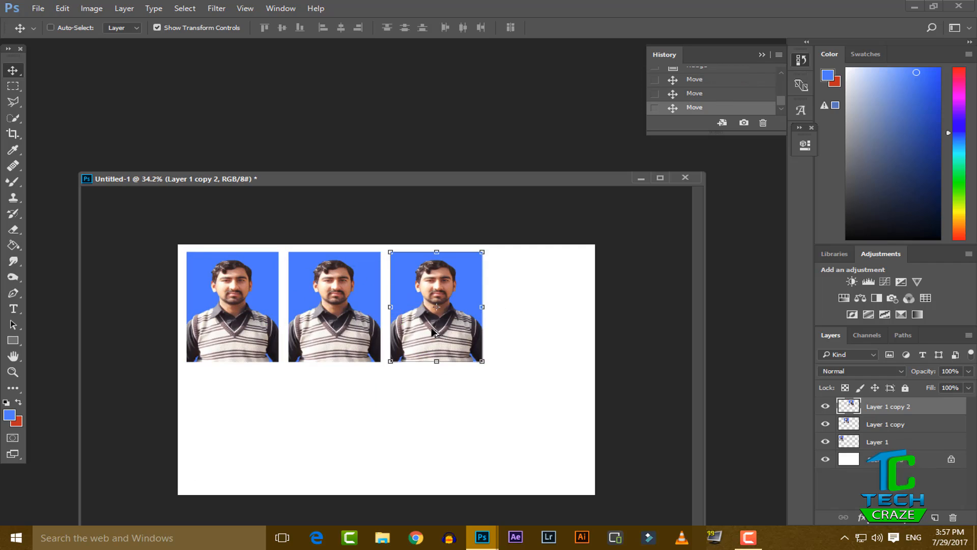
pyautogui.moveTo(441, 336); pyautogui.dragTo(544, 338)
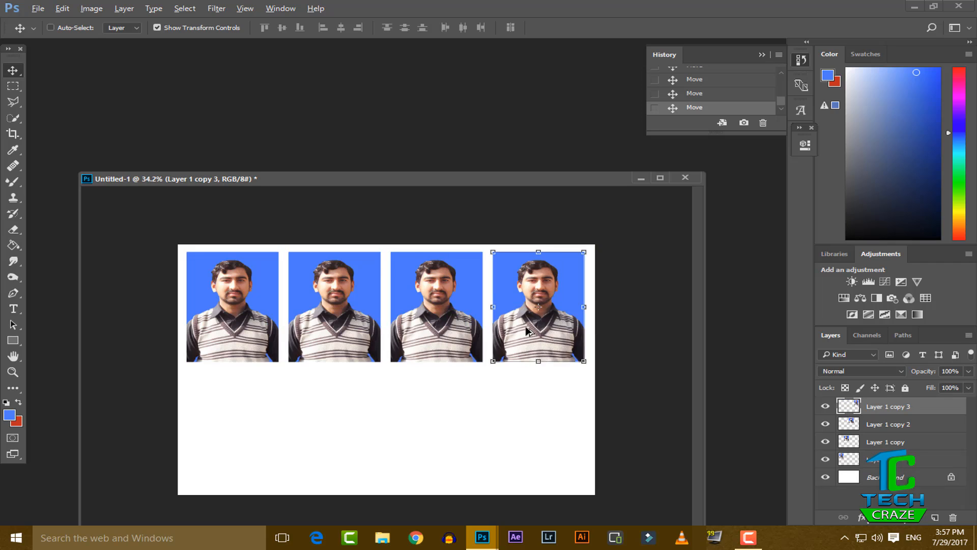
pyautogui.moveTo(527, 332); pyautogui.dragTo(220, 461)
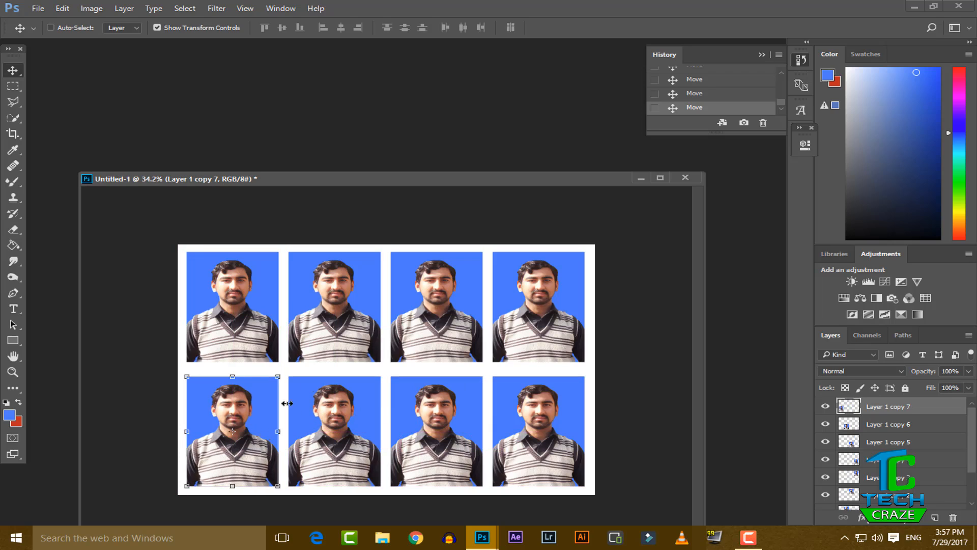
# Step: Review the complete photo sheet without the transform handles, and show the desktop
pyautogui.click(12, 213)
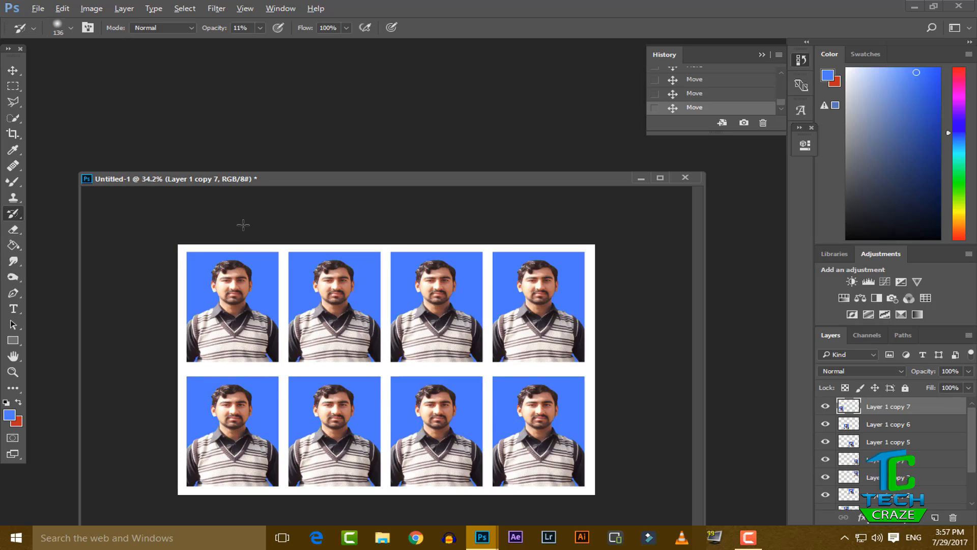
pyautogui.scroll(-1, 243, 225)
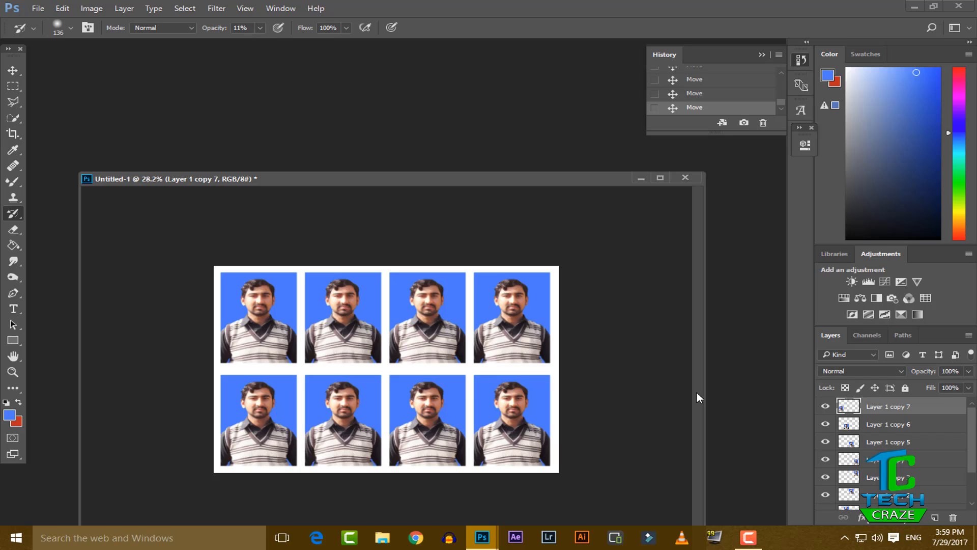
pyautogui.click(974, 537)
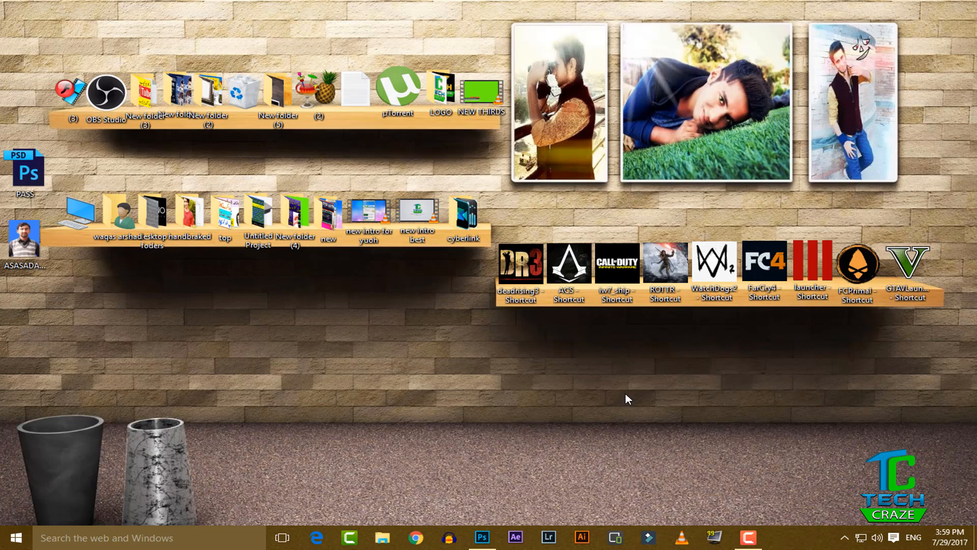